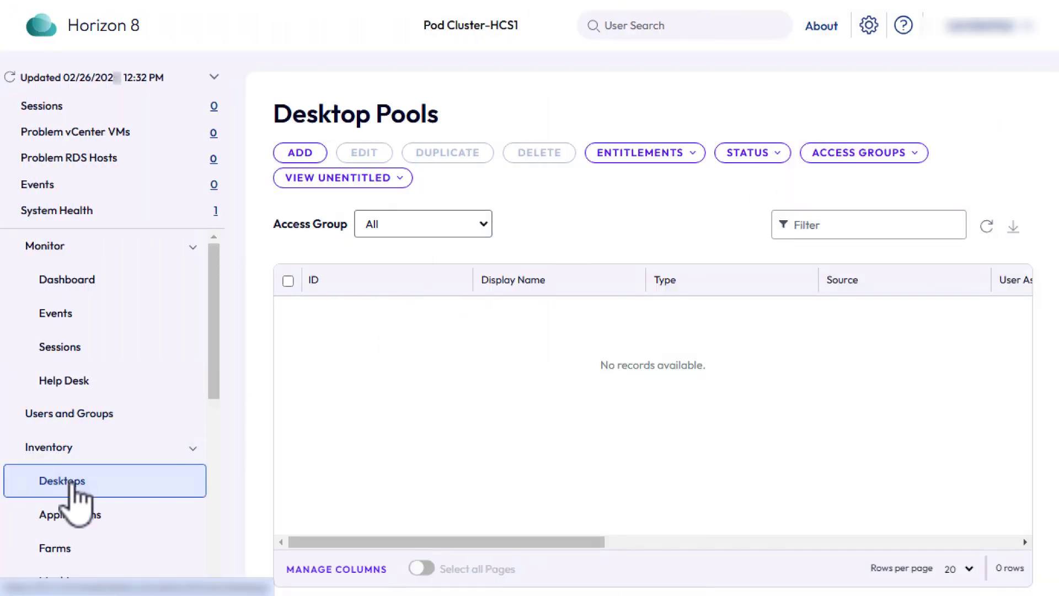
- Start an automated instant-clone pool with floating assignment and separate replica and OS datastores
{"action": "left_click", "coordinate": [309, 155]}
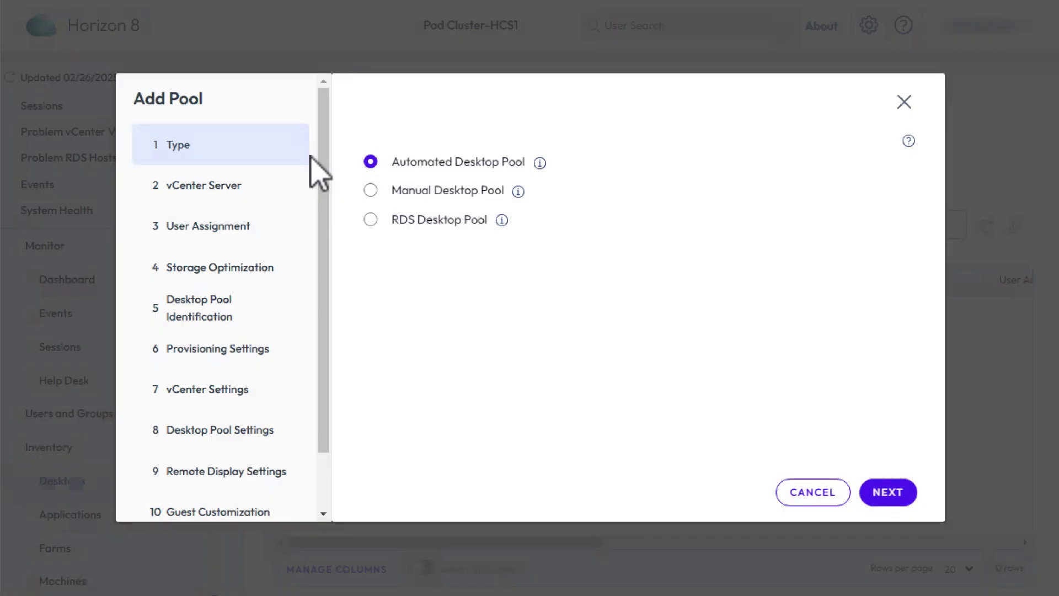
{"action": "left_click", "coordinate": [887, 493]}
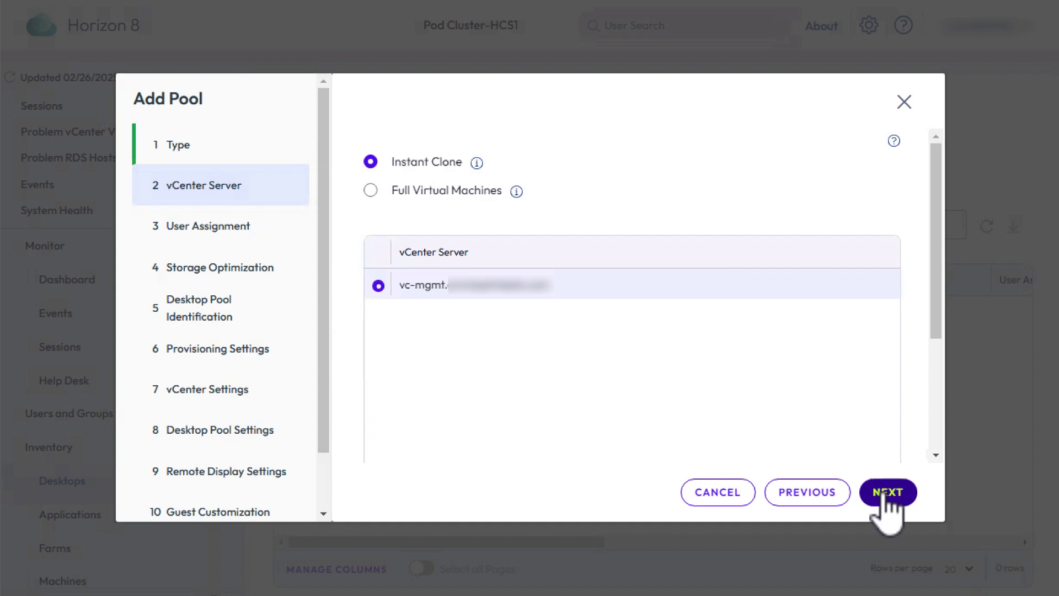
{"action": "left_click", "coordinate": [887, 492]}
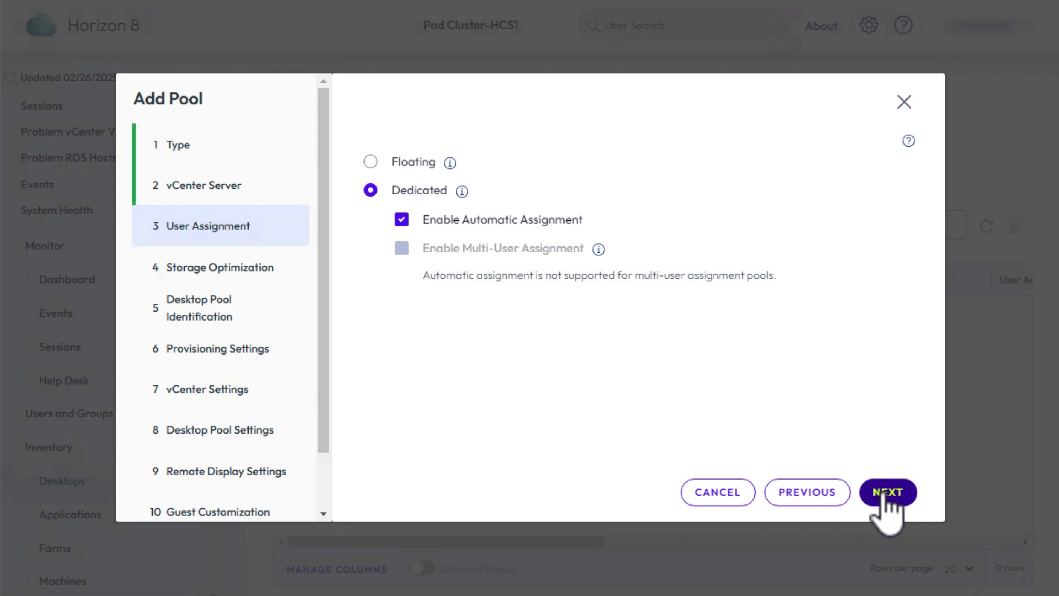
{"action": "left_click", "coordinate": [370, 161]}
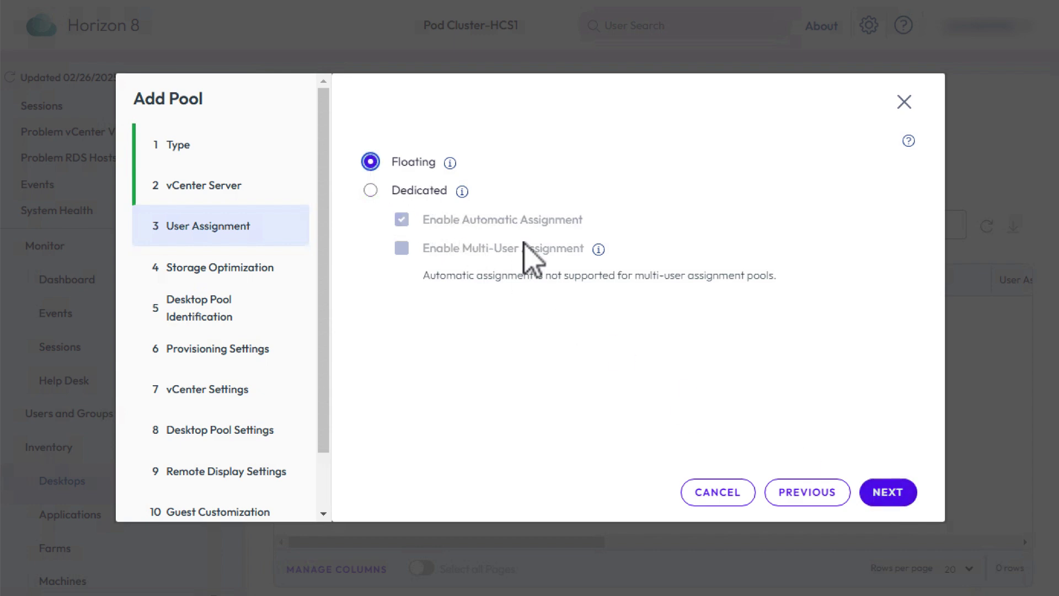
{"action": "left_click", "coordinate": [903, 492]}
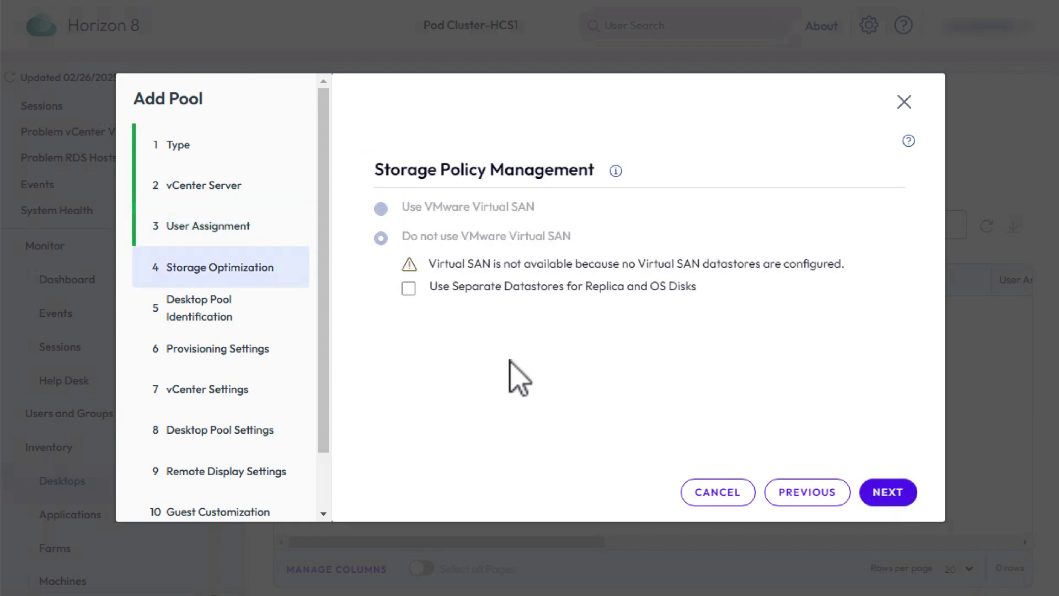
{"action": "left_click", "coordinate": [409, 289]}
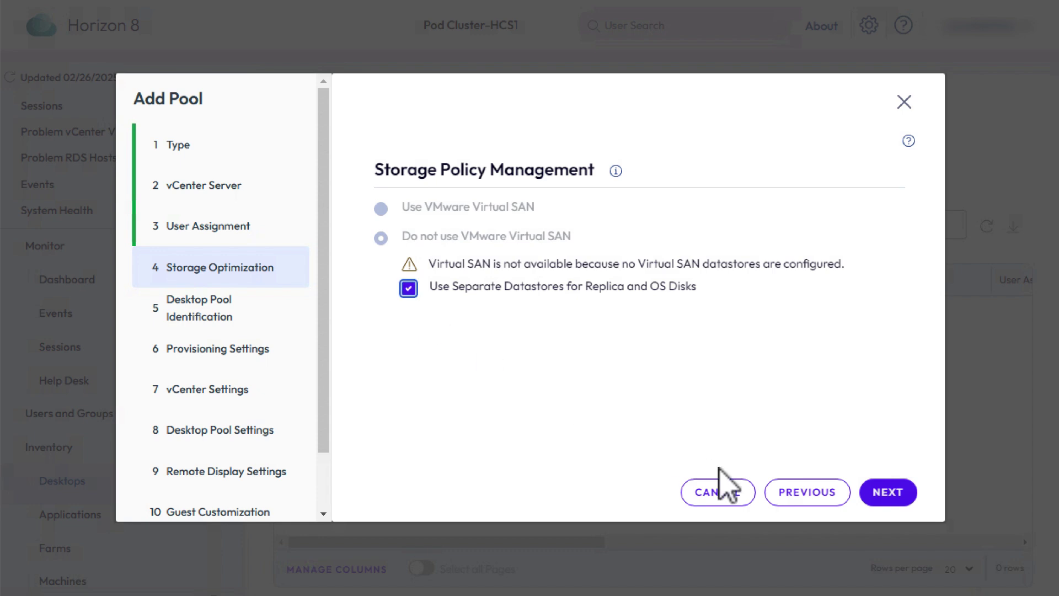
{"action": "left_click", "coordinate": [888, 493]}
- Enter pool ID 'Win10-inst-clones' and display name 'Windows 10 Desktop'
{"action": "left_click", "coordinate": [485, 219]}
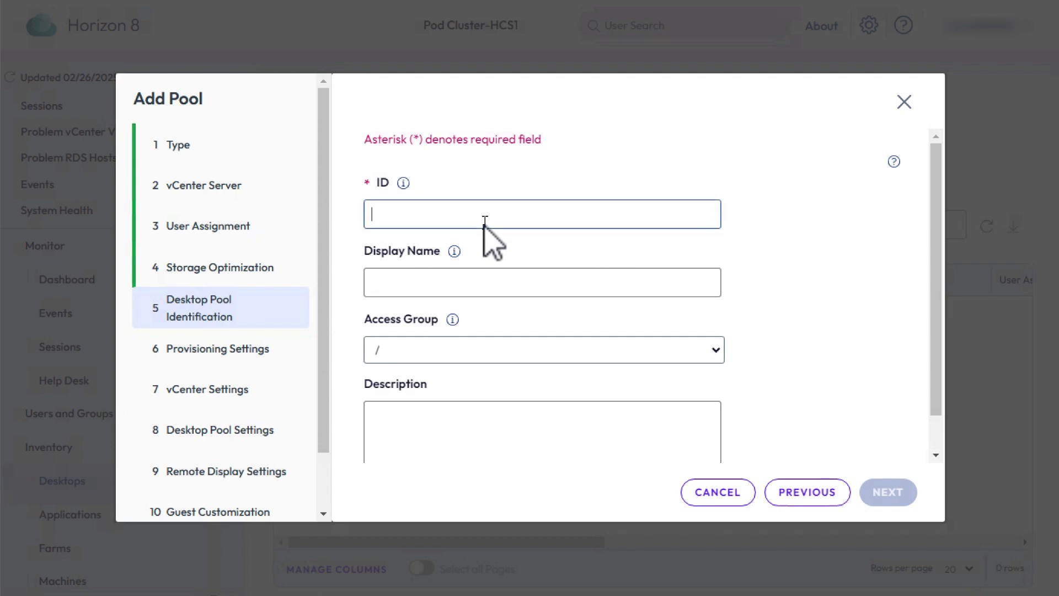
{"action": "type", "text": "W"}
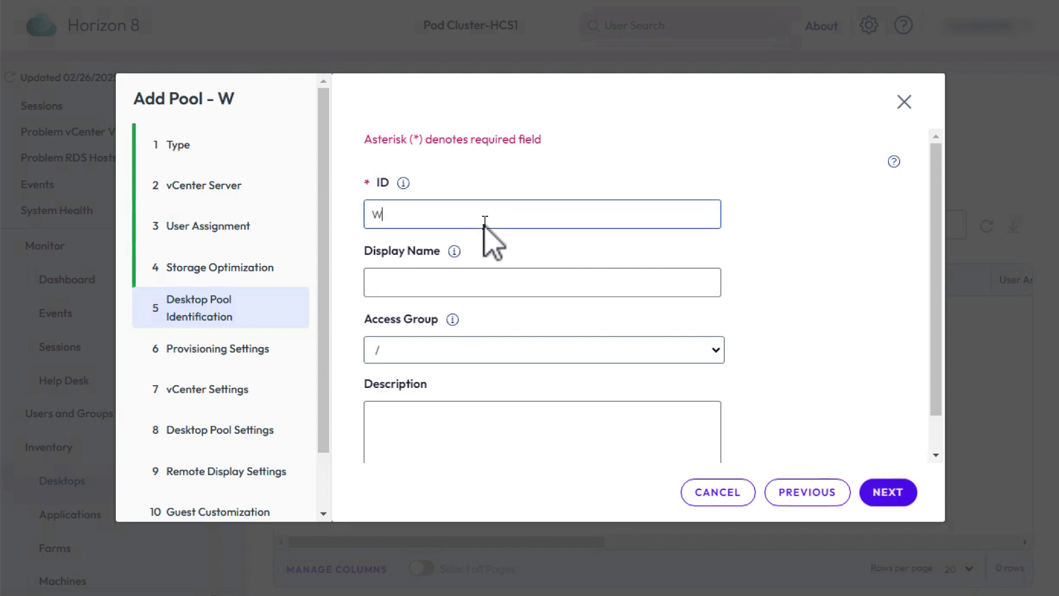
{"action": "type", "text": "in10-inst-clones"}
{"action": "left_click", "coordinate": [470, 282]}
{"action": "type", "text": "Windows"}
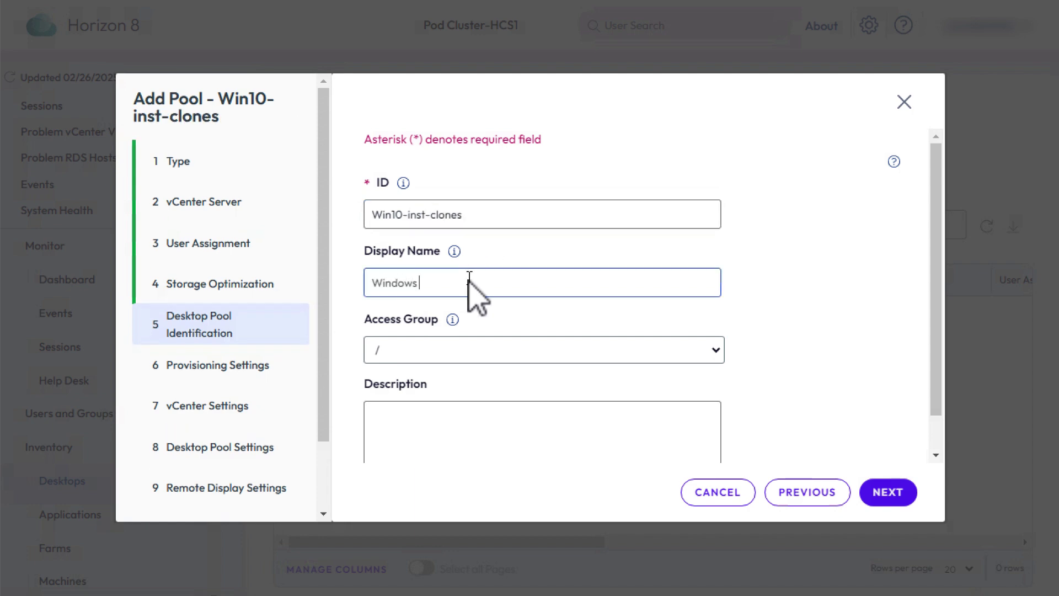
{"action": "type", "text": " 10 Desktop"}
{"action": "left_click", "coordinate": [938, 422]}
- Use naming pattern w10-hzn8- and provision machines on demand, maximum 10 with 1 spare
{"action": "left_click", "coordinate": [897, 495]}
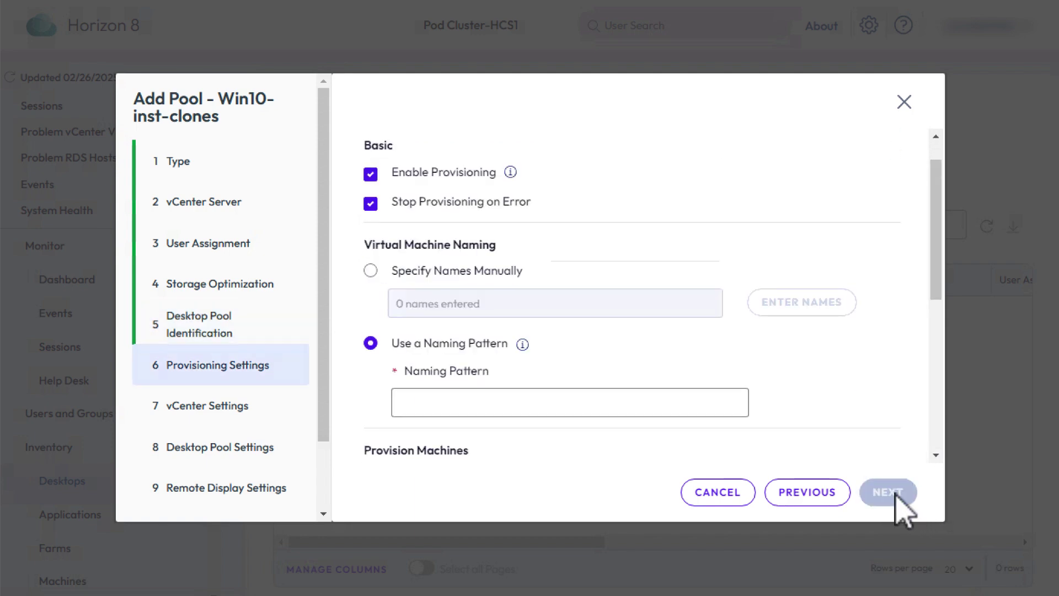
{"action": "left_click", "coordinate": [560, 403]}
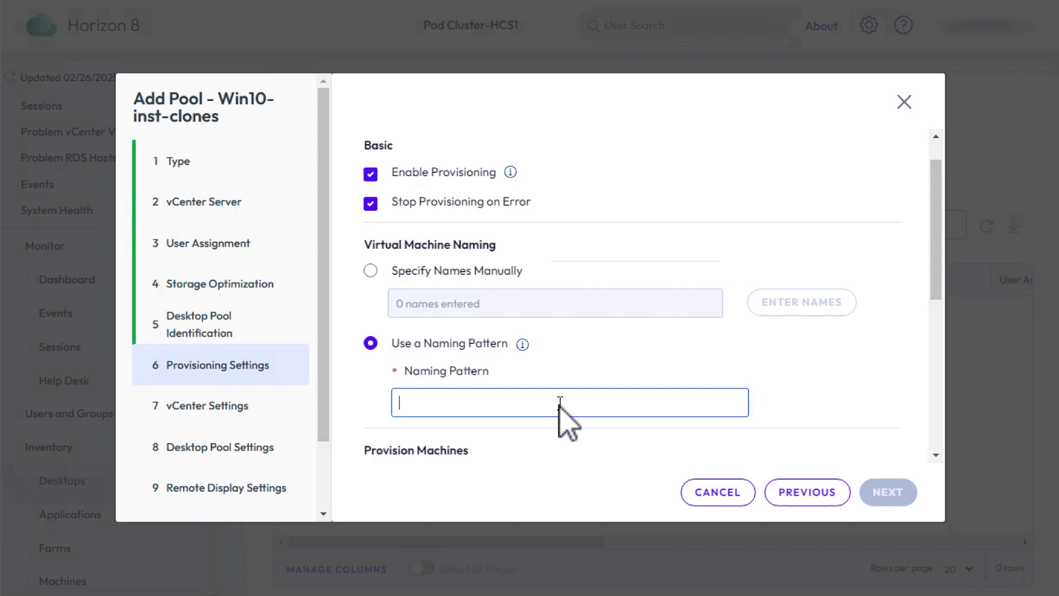
{"action": "type", "text": "w10-hzn8-"}
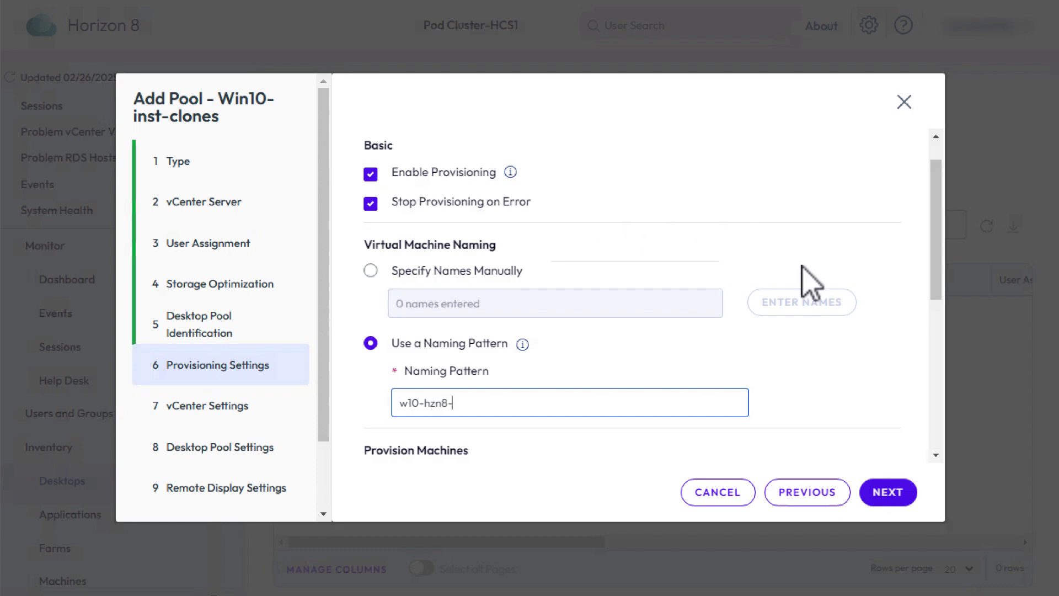
{"action": "left_click_drag", "start_coordinate": [939, 305], "coordinate": [950, 430]}
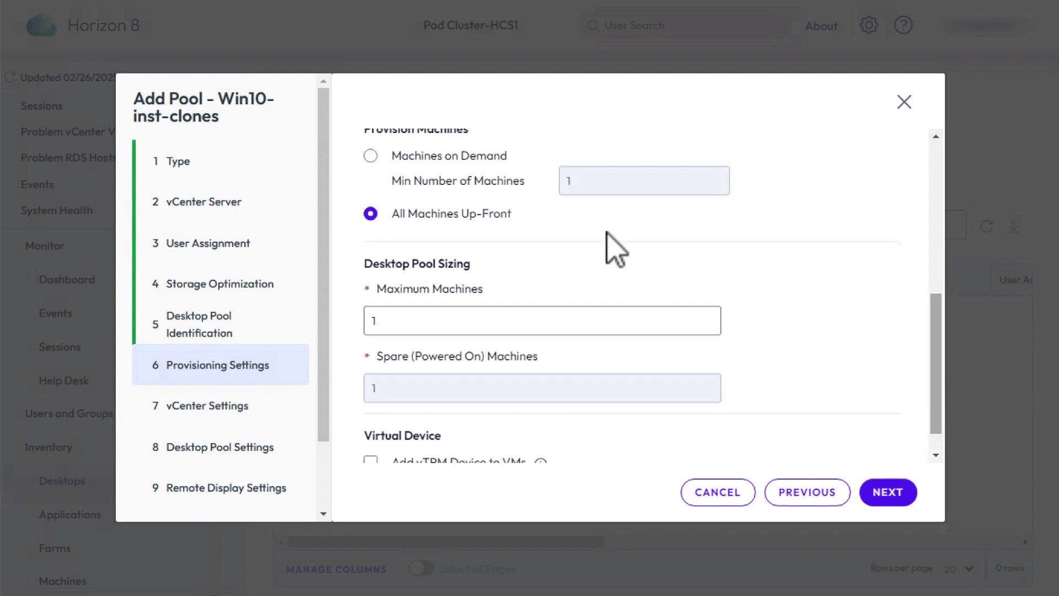
{"action": "left_click", "coordinate": [370, 158]}
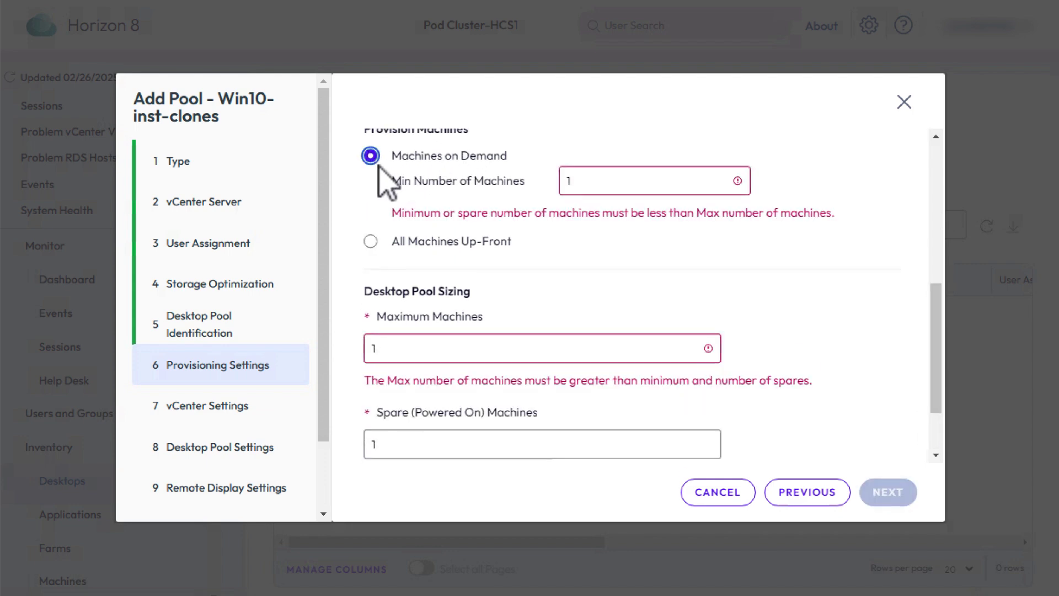
{"action": "left_click", "coordinate": [406, 351]}
{"action": "type", "text": "0"}
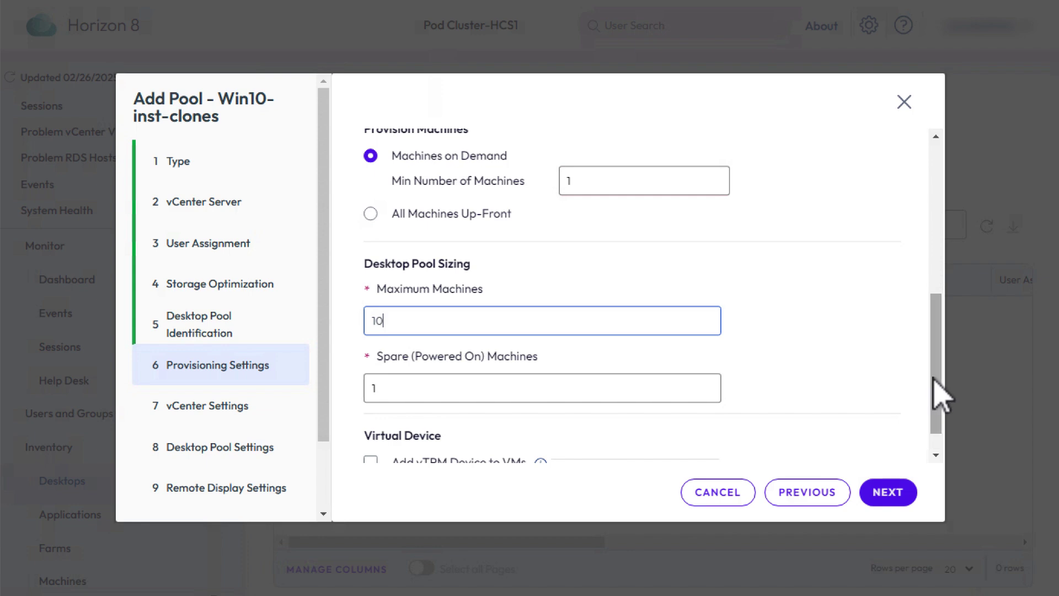
{"action": "left_click_drag", "start_coordinate": [936, 396], "coordinate": [936, 411]}
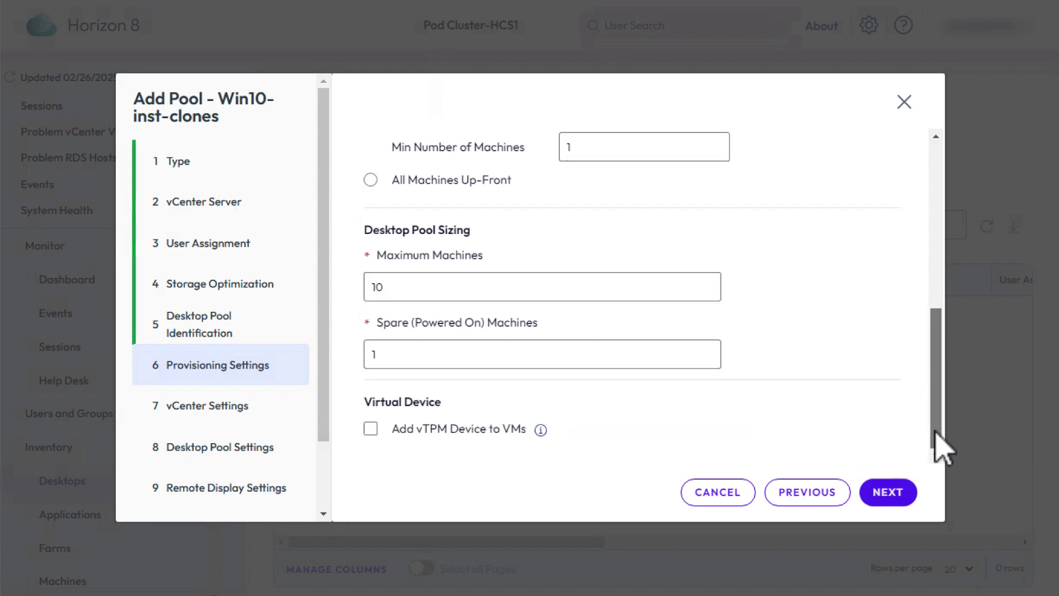
{"action": "left_click", "coordinate": [887, 492]}
- Select Win10-image as the golden image with snapshot Win10-pool-snap
{"action": "left_click_drag", "start_coordinate": [936, 432], "coordinate": [928, 240]}
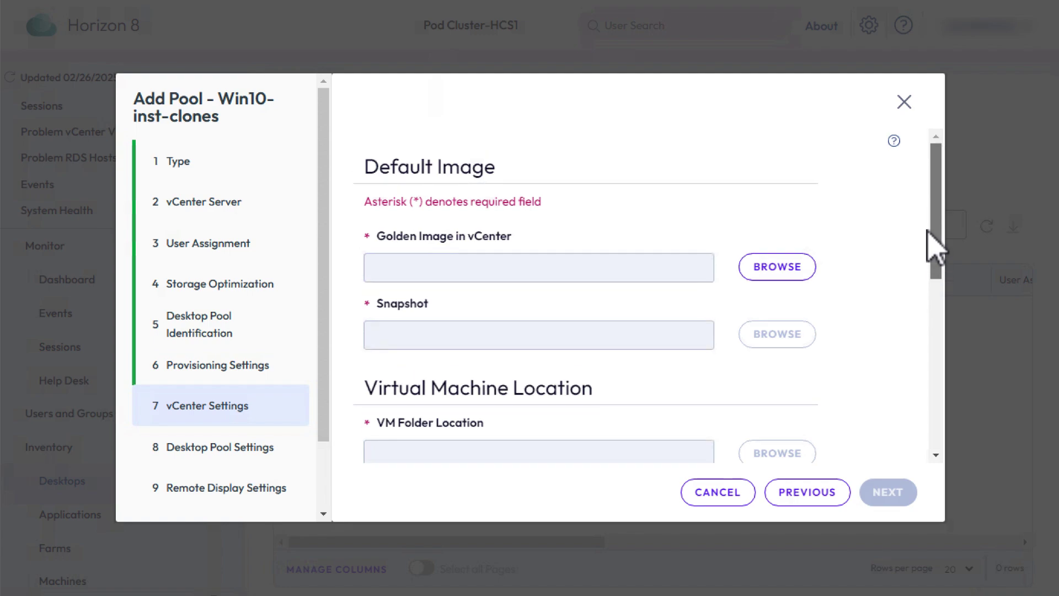
{"action": "left_click", "coordinate": [777, 267]}
{"action": "left_click_drag", "start_coordinate": [879, 421], "coordinate": [879, 456]}
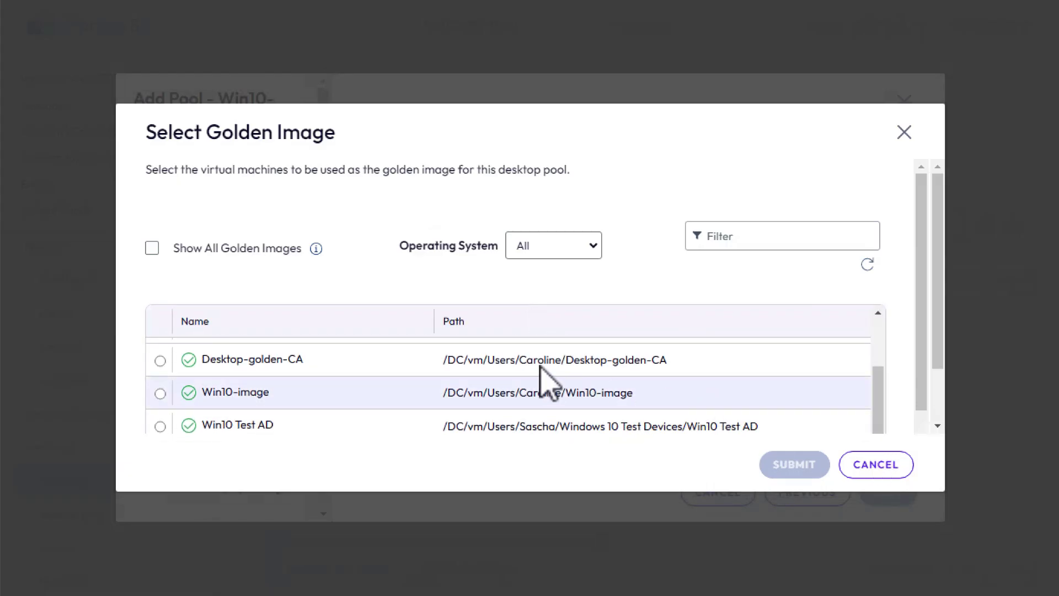
{"action": "left_click", "coordinate": [160, 393]}
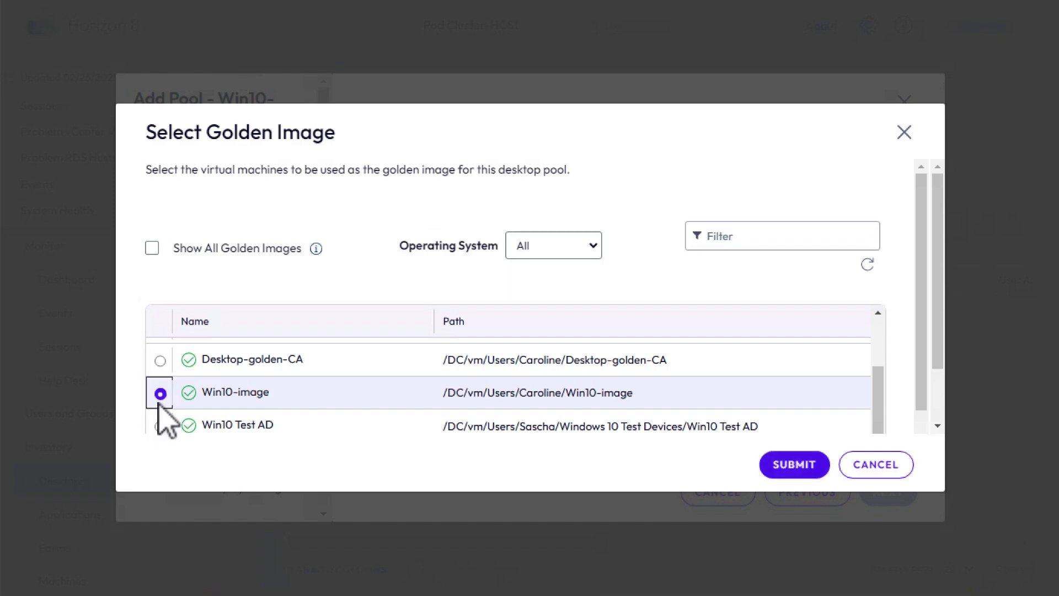
{"action": "left_click", "coordinate": [794, 465]}
{"action": "left_click", "coordinate": [789, 335]}
{"action": "left_click", "coordinate": [160, 346]}
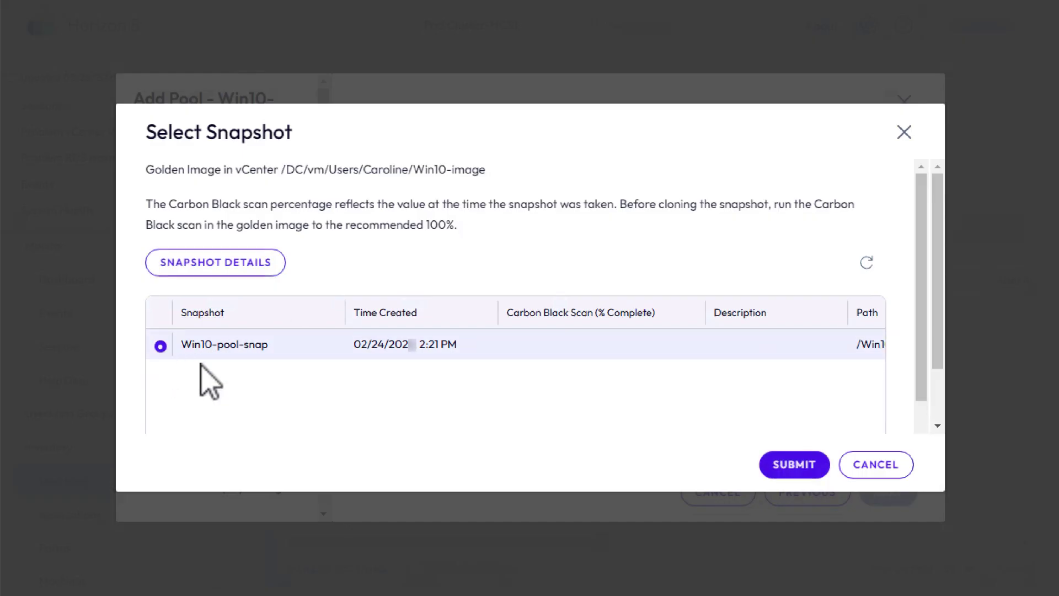
{"action": "left_click", "coordinate": [793, 465]}
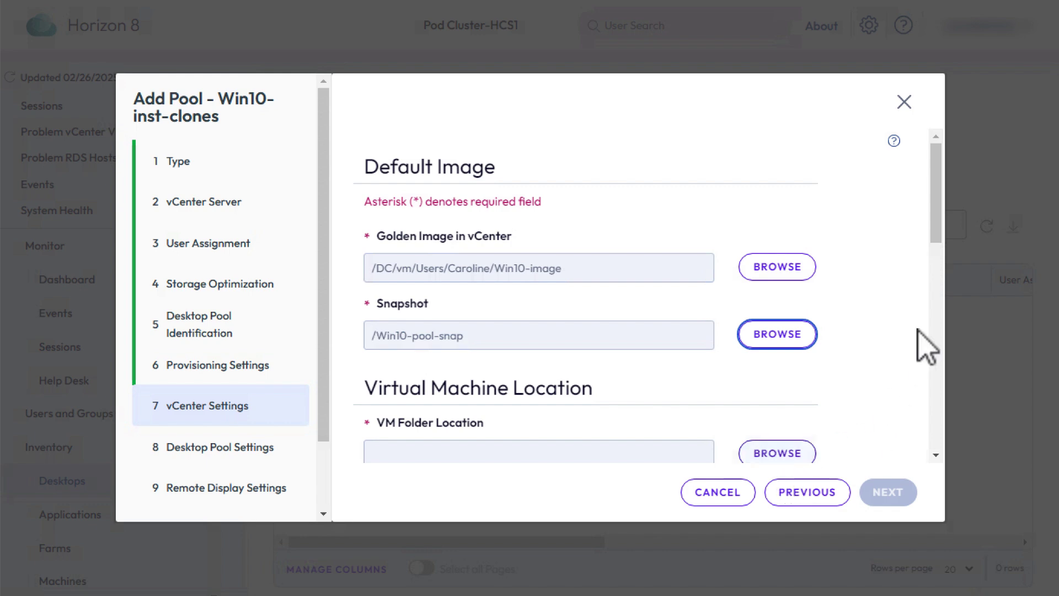
- Place VMs in the Inst-Clone-Desktops folder, on Cluster, using Cluster as the resource pool
{"action": "scroll", "coordinate": [941, 275], "scroll_direction": "down", "scroll_amount": 5}
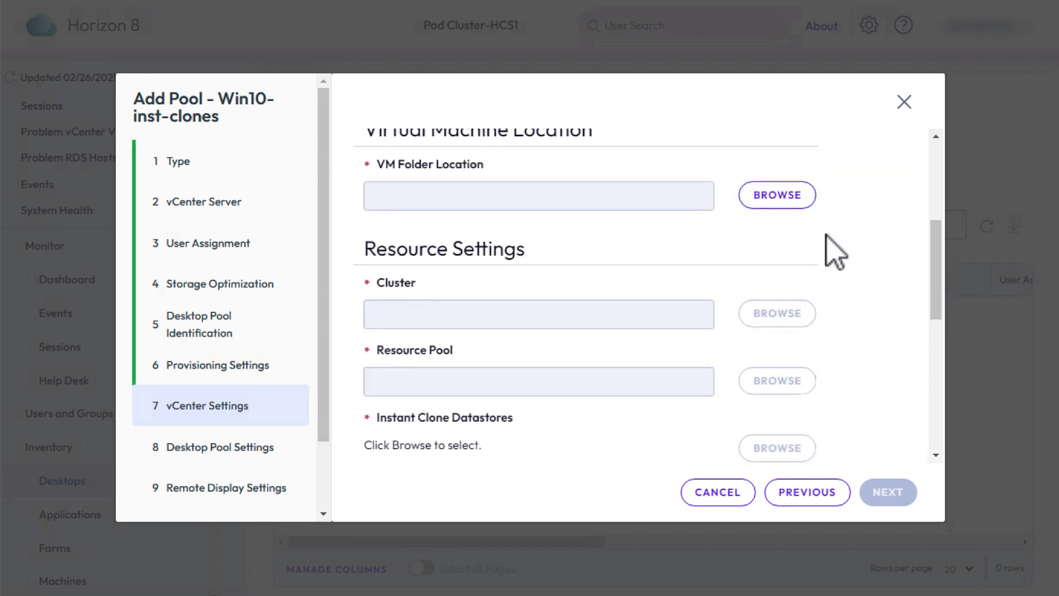
{"action": "left_click", "coordinate": [777, 199]}
{"action": "scroll", "coordinate": [559, 317], "scroll_direction": "down", "scroll_amount": 5}
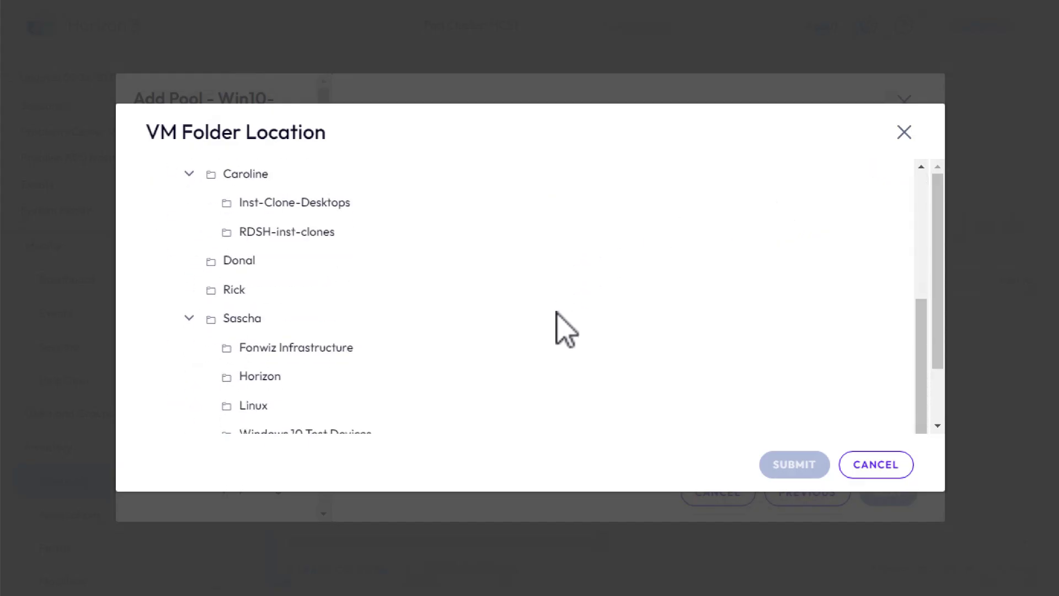
{"action": "left_click", "coordinate": [310, 208]}
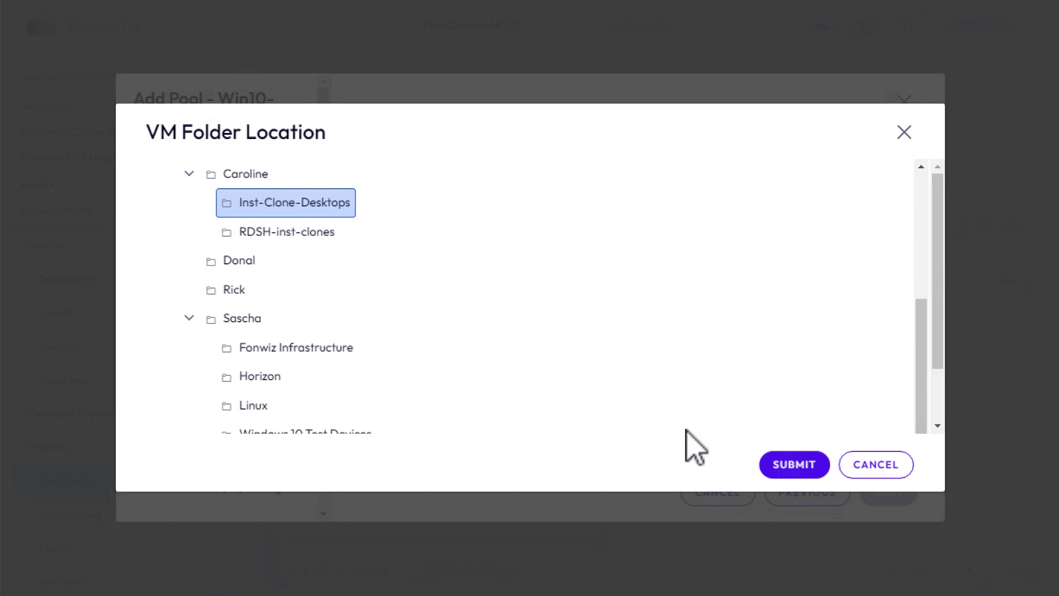
{"action": "left_click", "coordinate": [792, 466]}
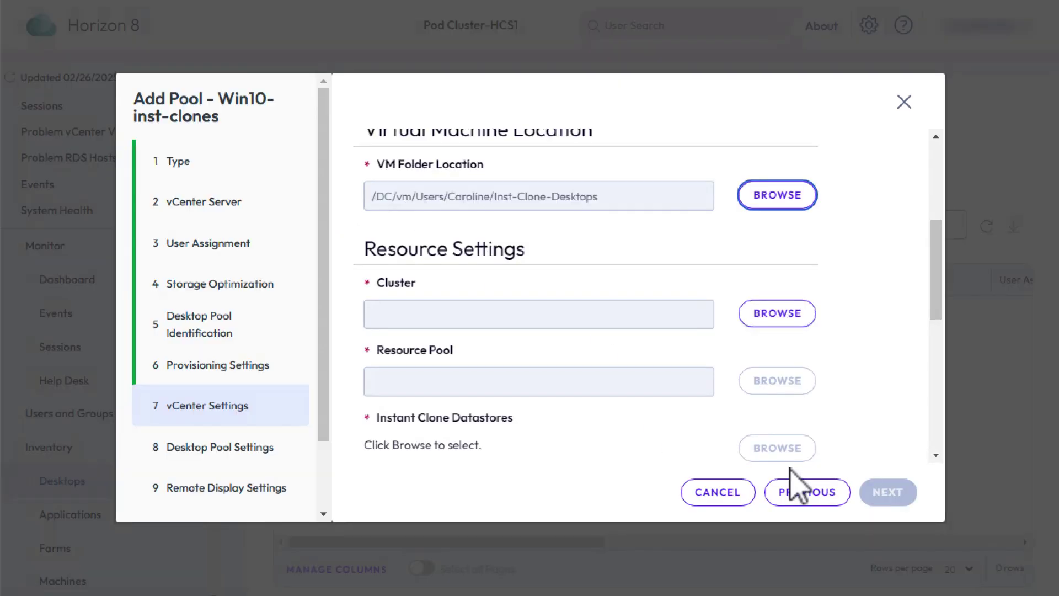
{"action": "left_click", "coordinate": [775, 315]}
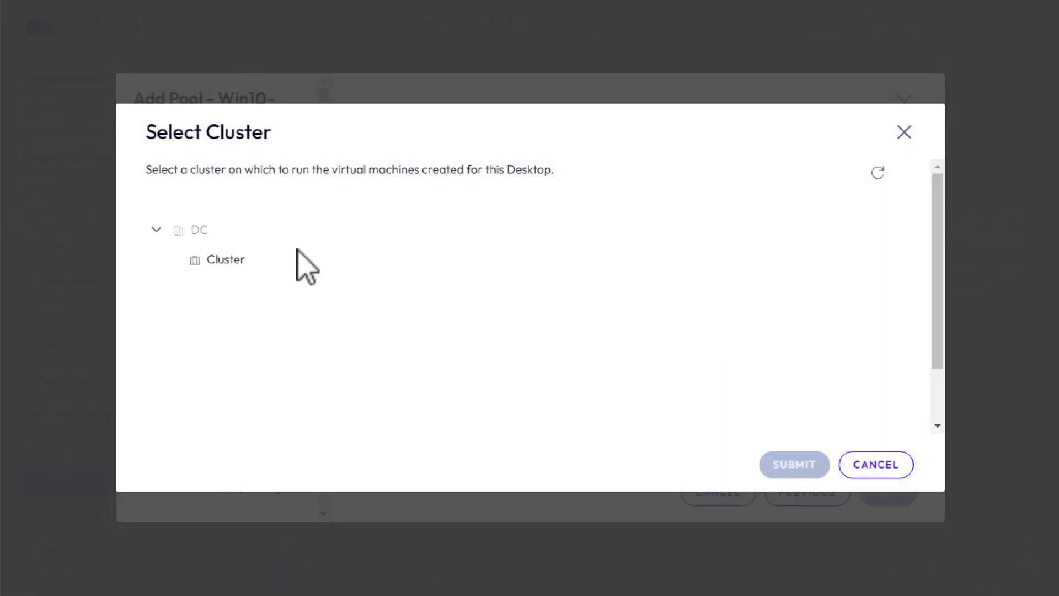
{"action": "left_click", "coordinate": [229, 263]}
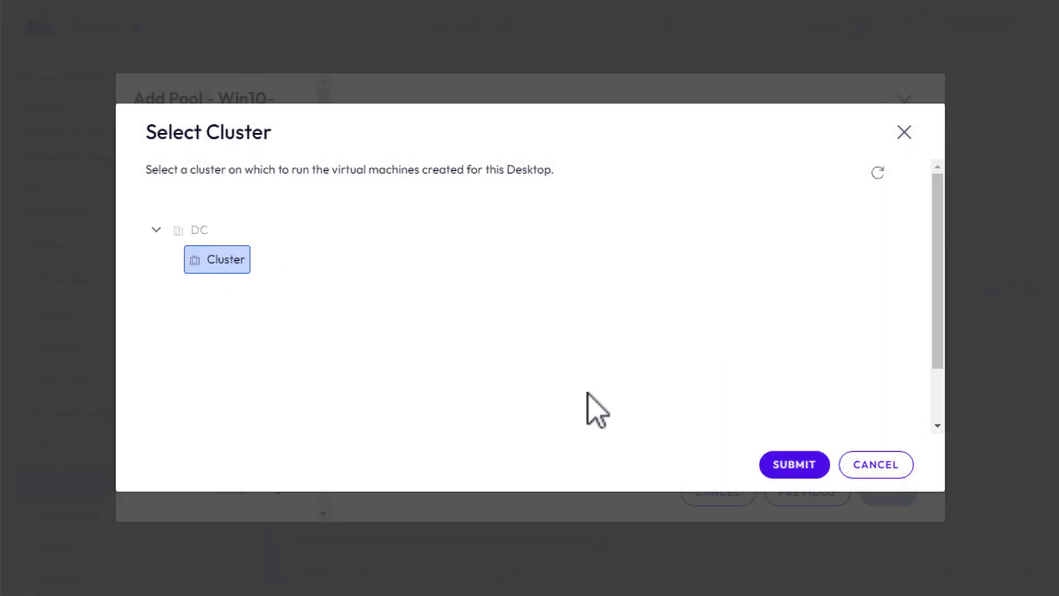
{"action": "left_click", "coordinate": [795, 466]}
{"action": "left_click", "coordinate": [775, 379]}
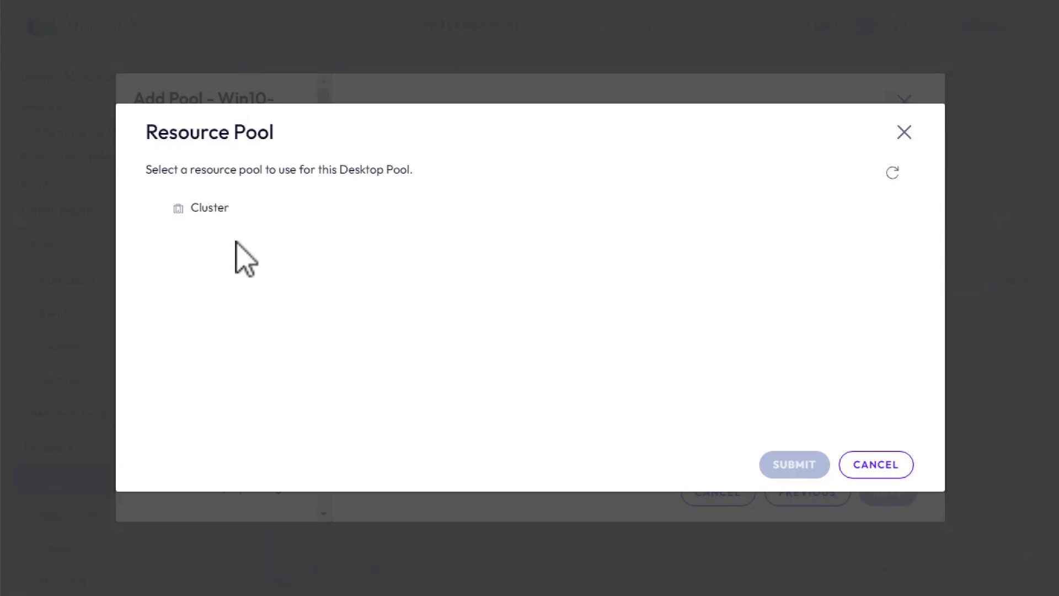
{"action": "left_click", "coordinate": [208, 210]}
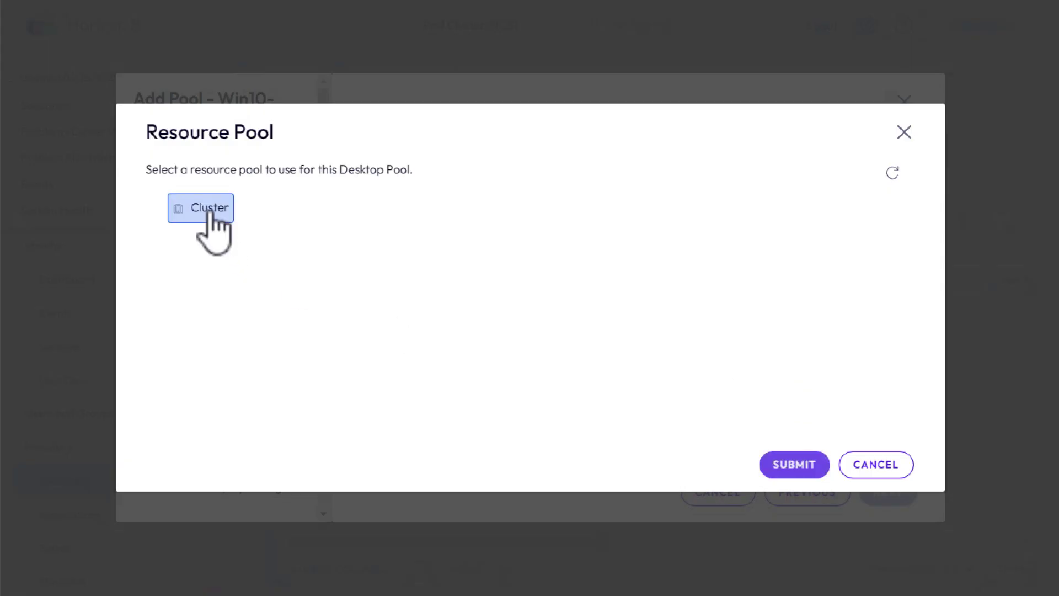
{"action": "left_click", "coordinate": [794, 464]}
- Store instant clones and the replica disk on datastore XT01-TMBETA-1
{"action": "scroll", "coordinate": [937, 337], "scroll_direction": "down", "scroll_amount": 3}
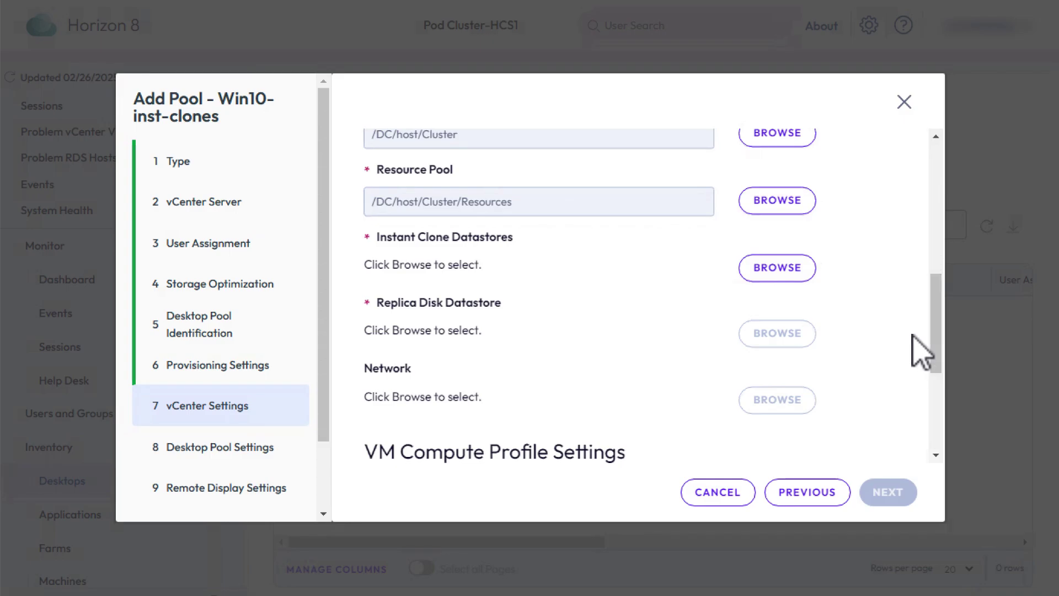
{"action": "left_click", "coordinate": [795, 269]}
{"action": "left_click_drag", "start_coordinate": [938, 283], "coordinate": [939, 331]}
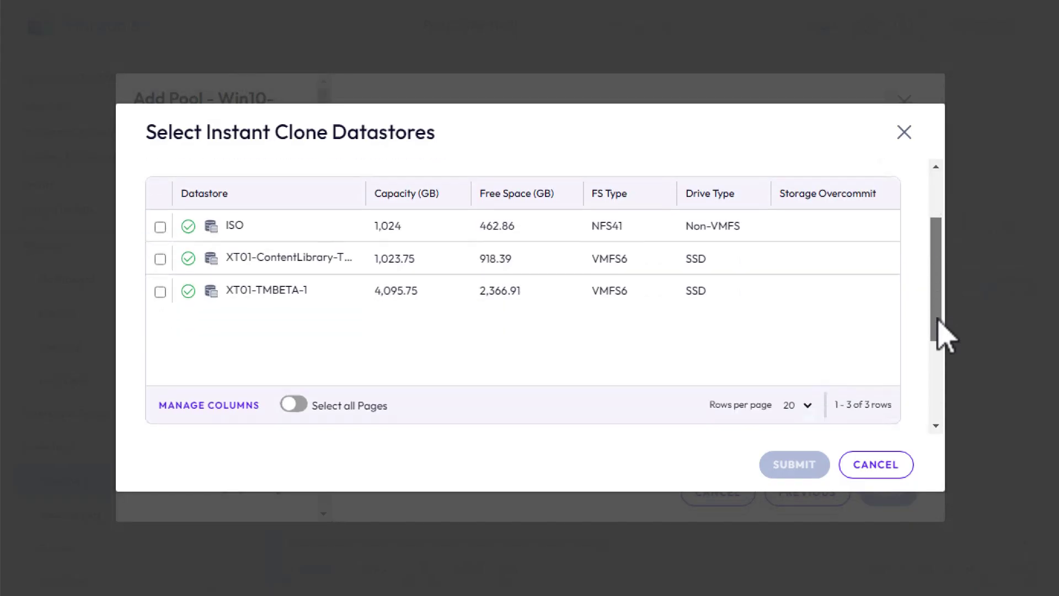
{"action": "left_click", "coordinate": [161, 286]}
{"action": "left_click", "coordinate": [797, 468]}
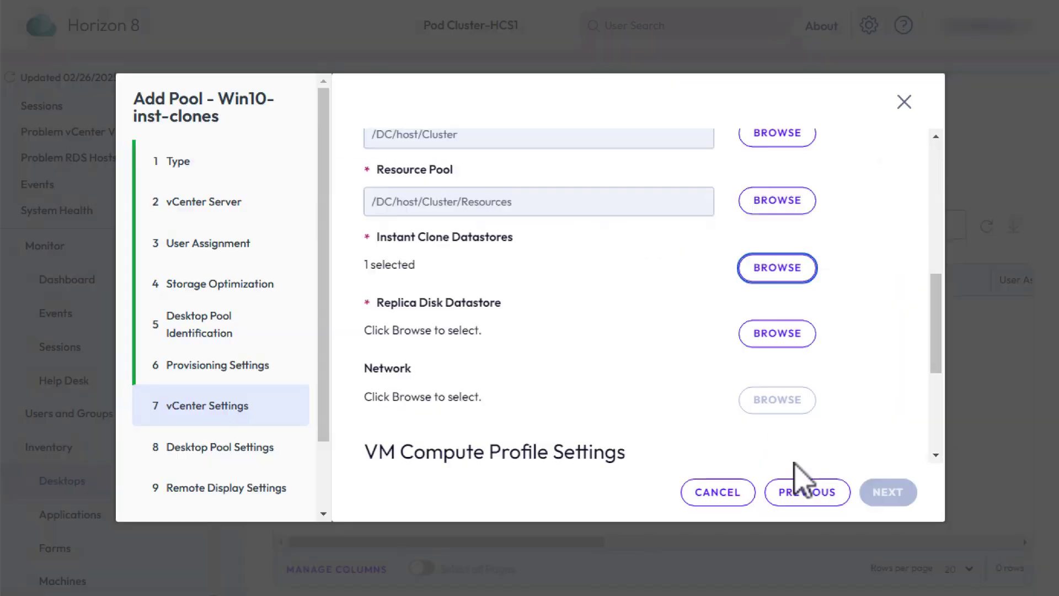
{"action": "left_click", "coordinate": [778, 337]}
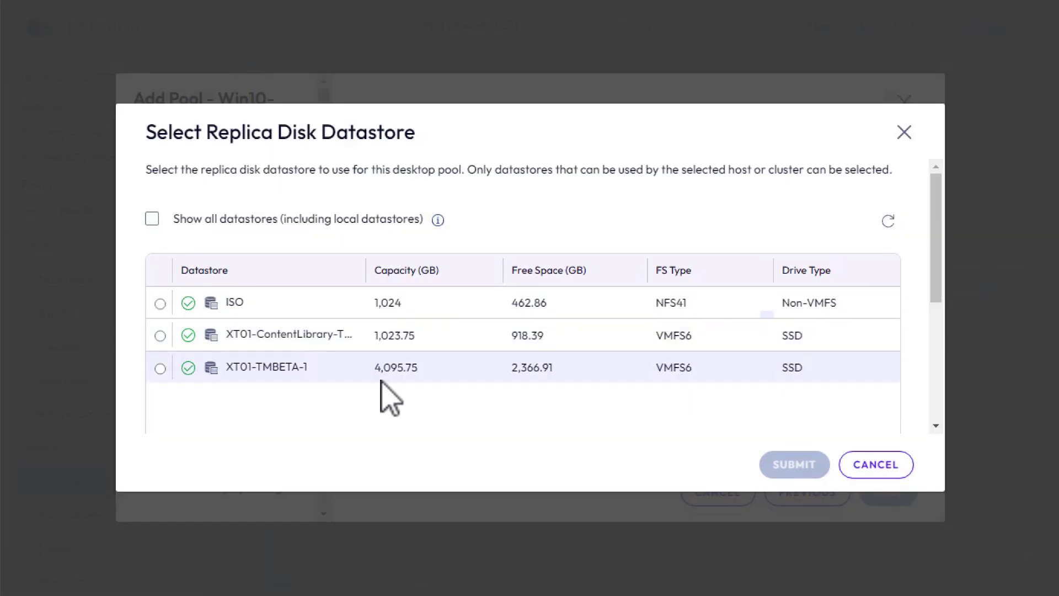
{"action": "left_click", "coordinate": [161, 368]}
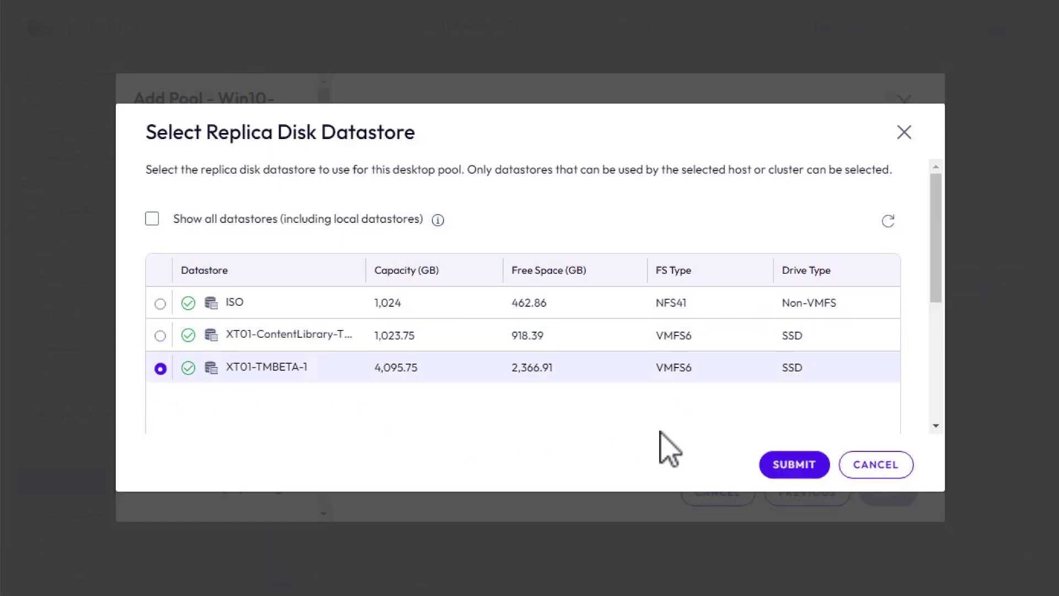
{"action": "left_click", "coordinate": [794, 466]}
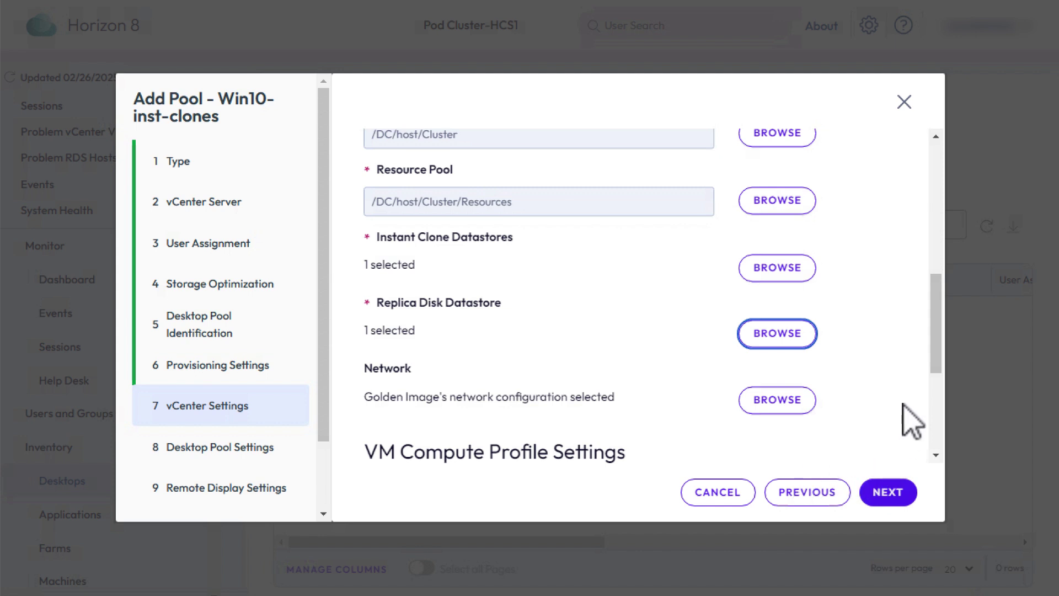
- Keep the golden image's network settings for the pool
{"action": "left_click", "coordinate": [795, 402]}
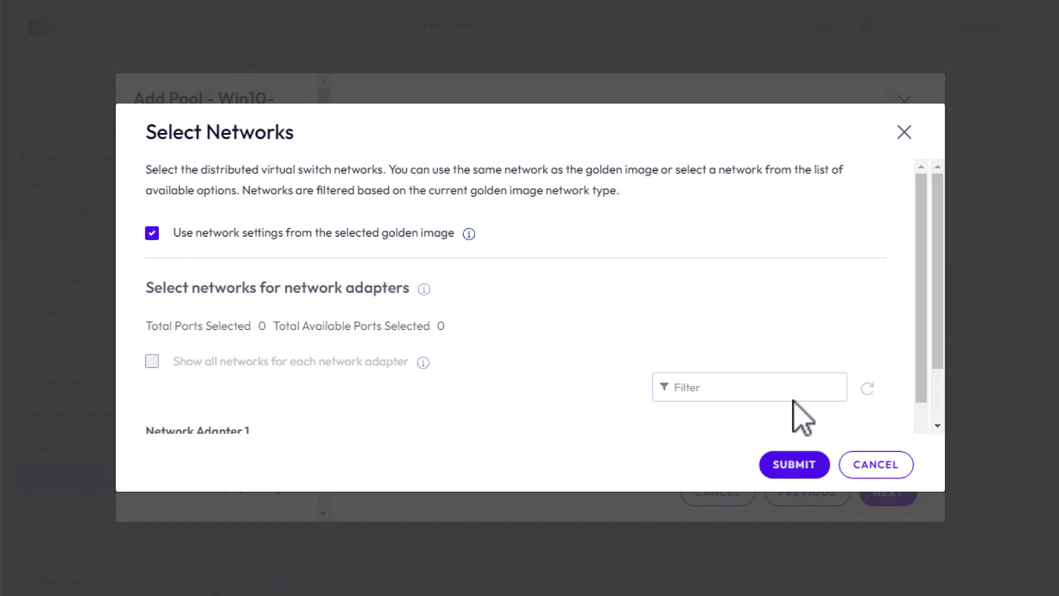
{"action": "left_click", "coordinate": [797, 466]}
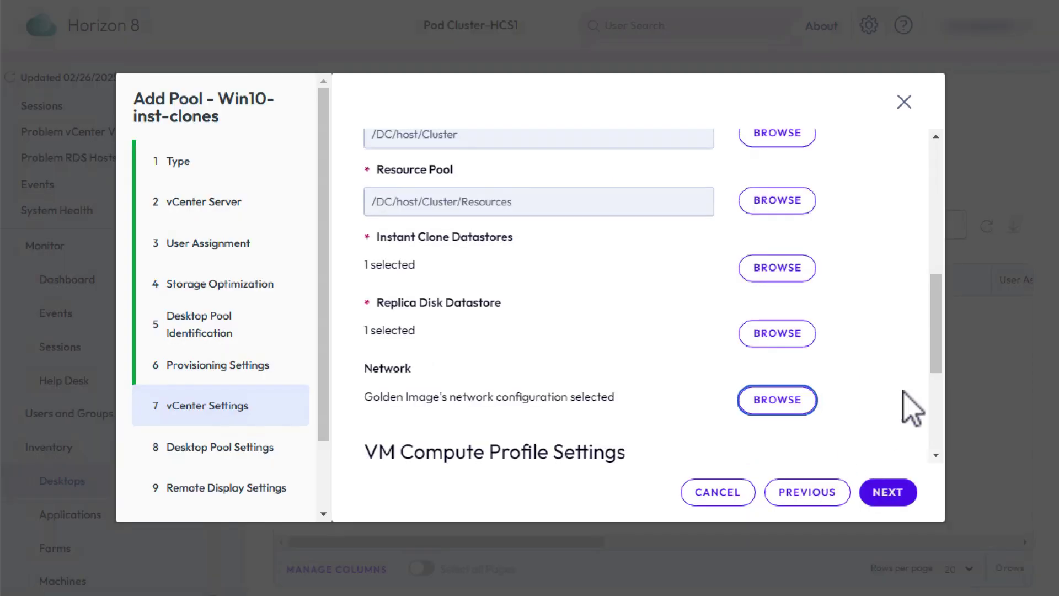
{"action": "left_click_drag", "start_coordinate": [937, 369], "coordinate": [936, 455]}
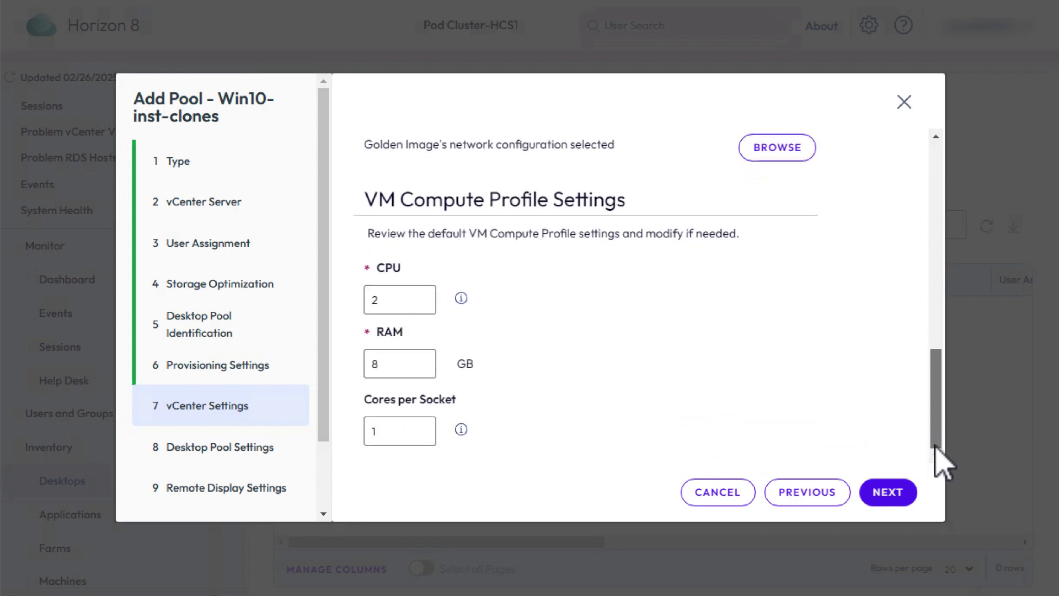
{"action": "left_click", "coordinate": [891, 491]}
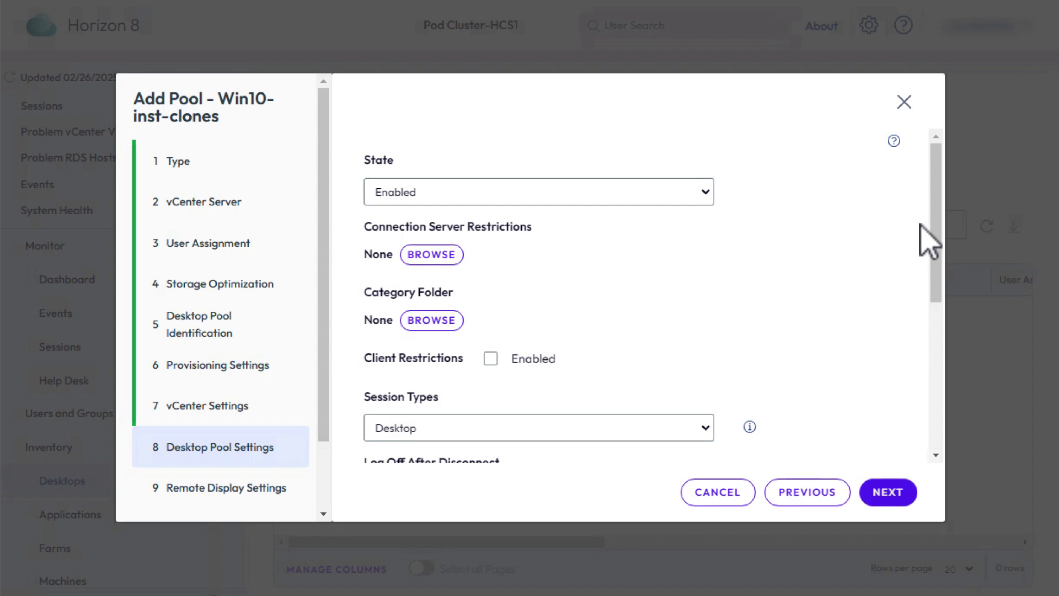
- Set Allow Users to Restart Machines to Yes
{"action": "left_click_drag", "start_coordinate": [934, 223], "coordinate": [950, 373]}
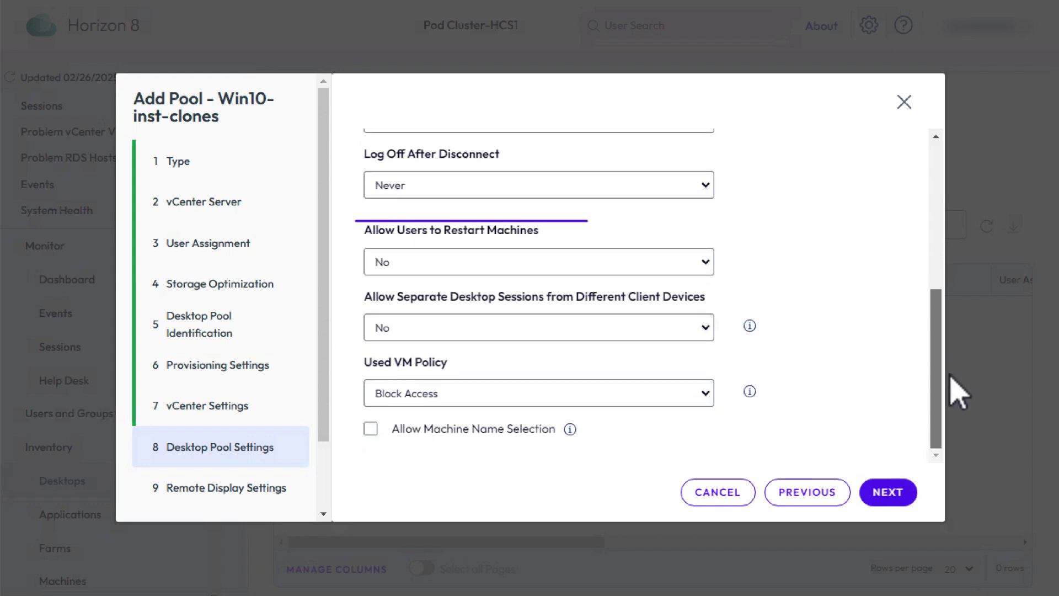
{"action": "left_click", "coordinate": [707, 269]}
{"action": "key", "text": "Up"}
{"action": "key", "text": "Return"}
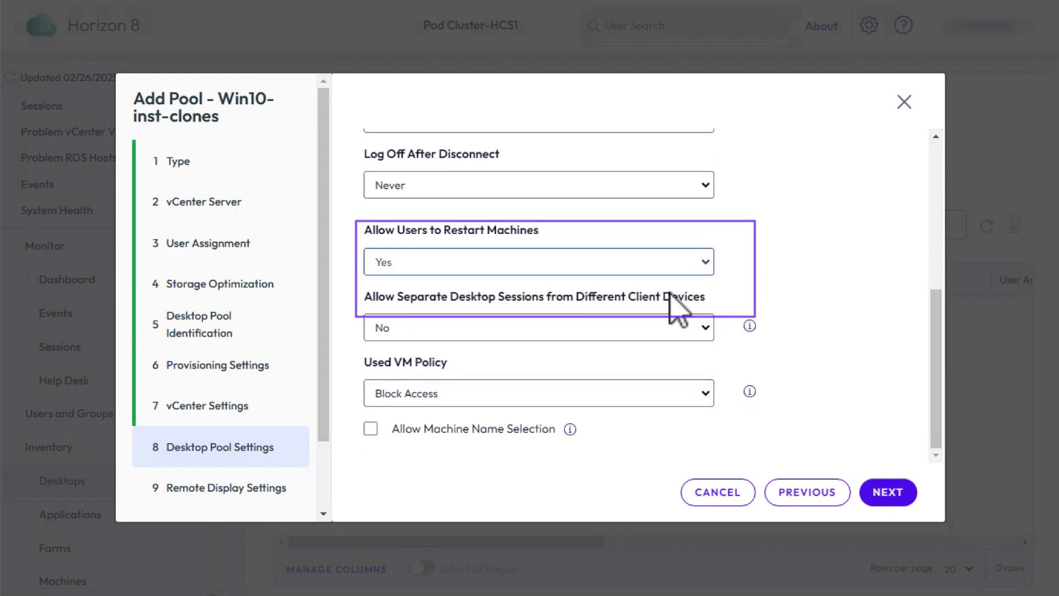
{"action": "left_click", "coordinate": [887, 493]}
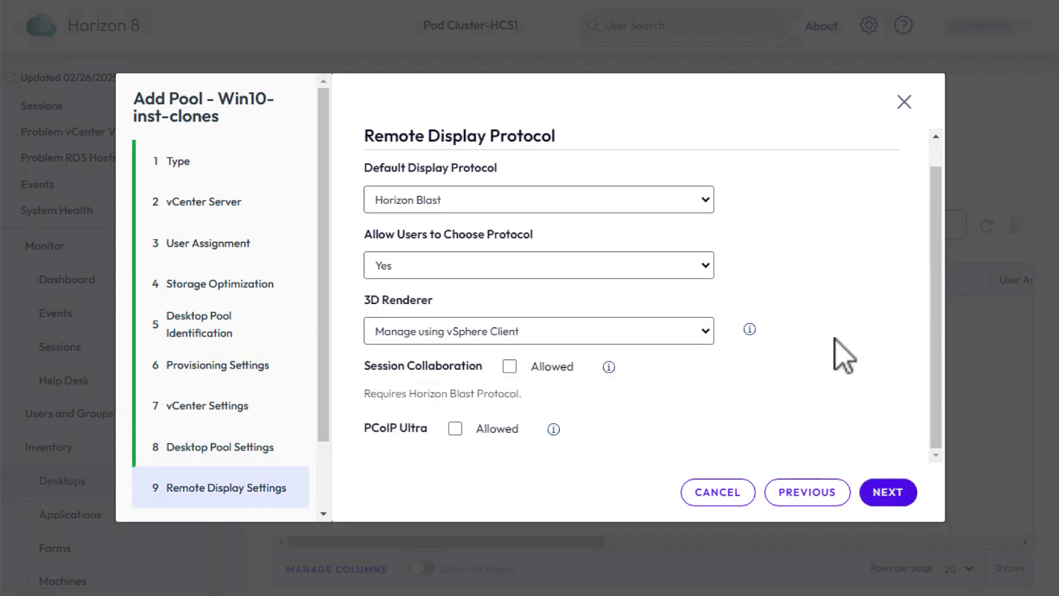
- Keep Horizon Blast as the default display protocol
{"action": "left_click", "coordinate": [706, 202]}
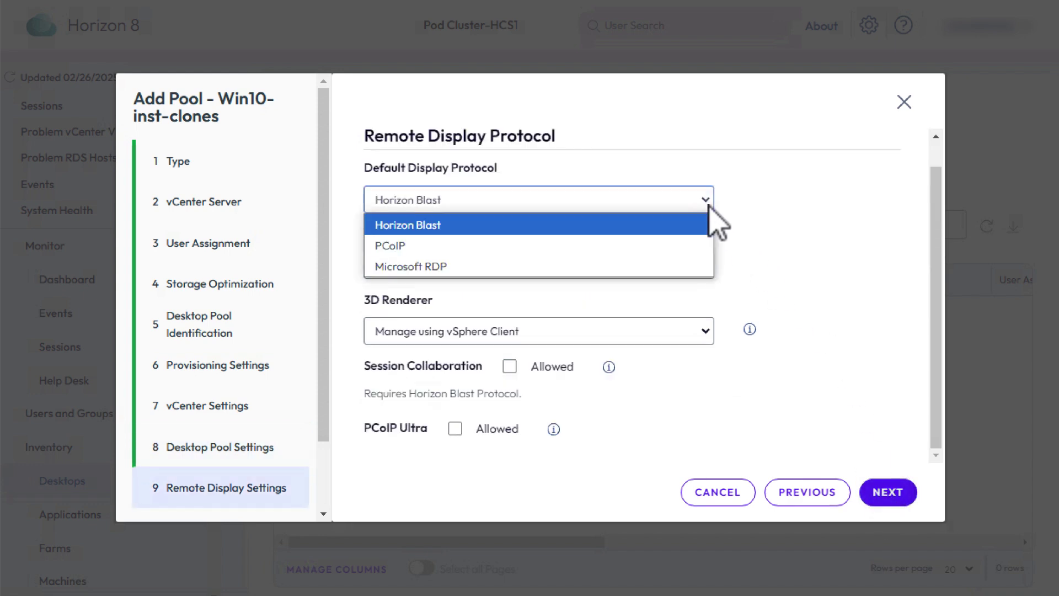
{"action": "left_click", "coordinate": [708, 203]}
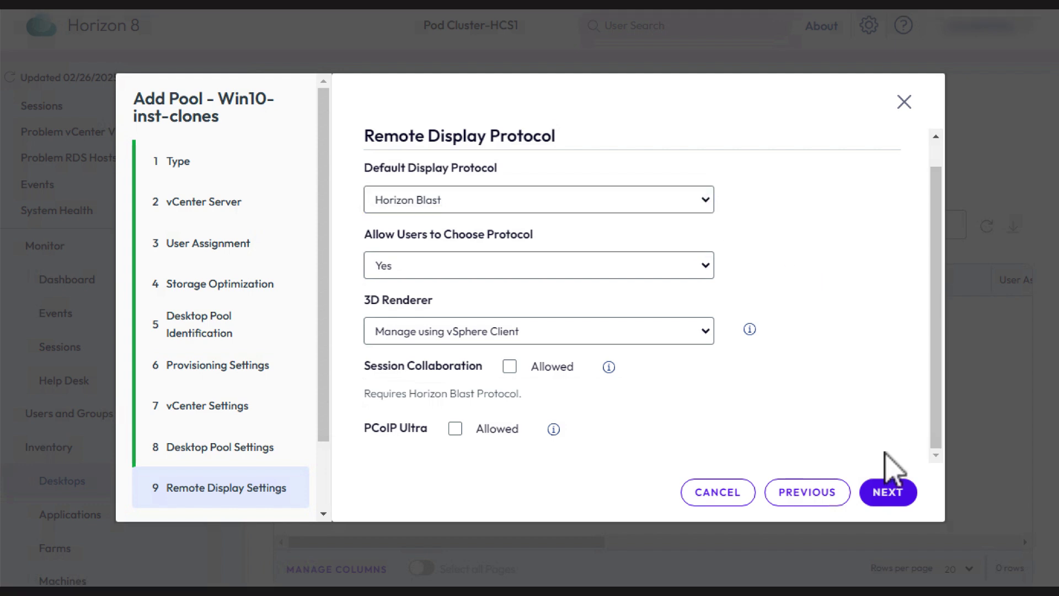
{"action": "left_click", "coordinate": [893, 492]}
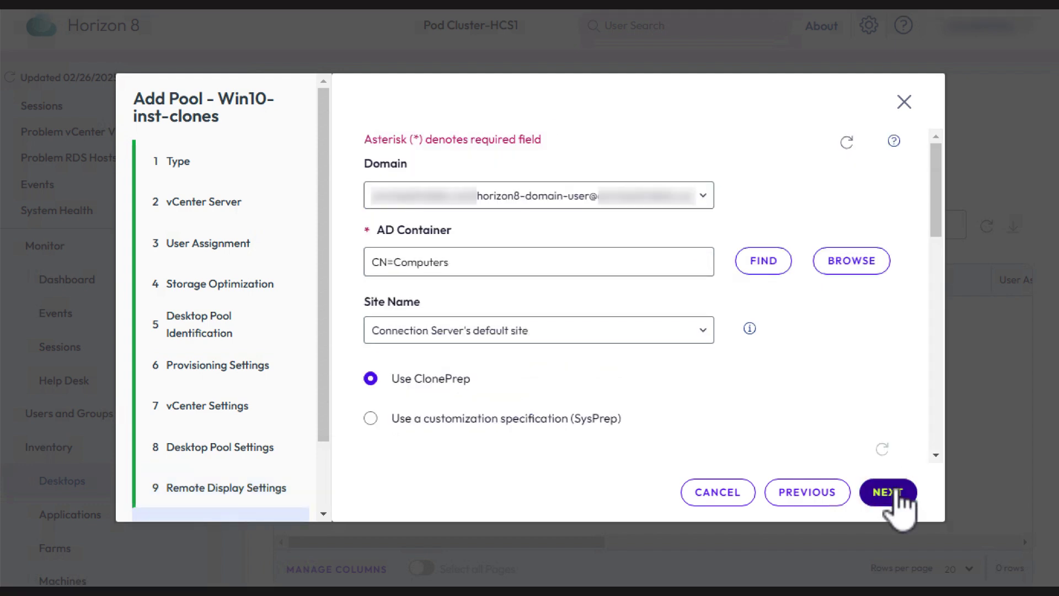
- Set the AD container to OU=hzn8-instant-clones and proceed to the review summary
{"action": "left_click", "coordinate": [851, 263]}
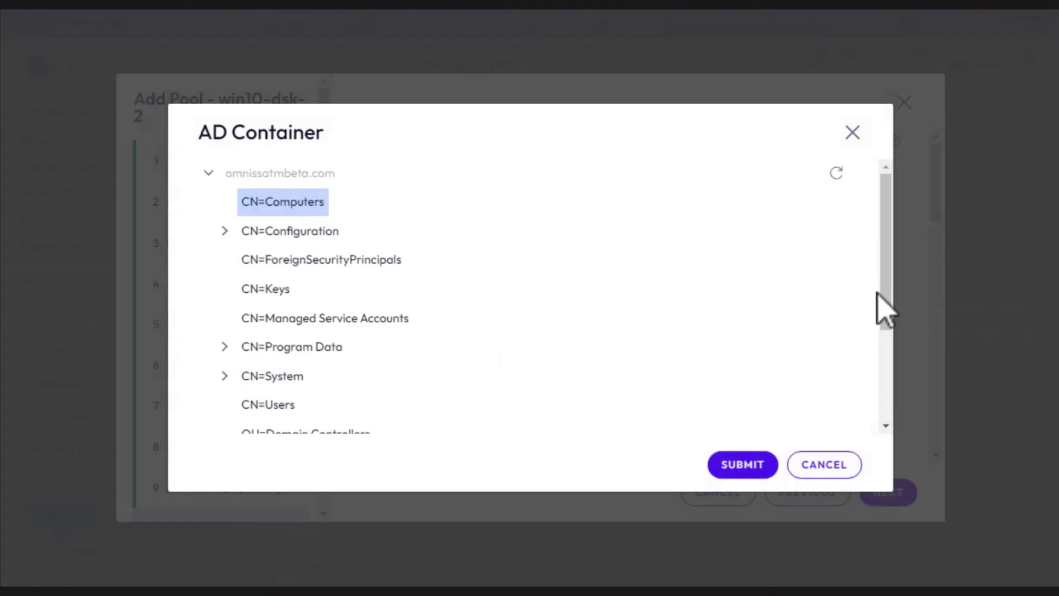
{"action": "left_click_drag", "start_coordinate": [888, 291], "coordinate": [889, 402]}
{"action": "left_click", "coordinate": [345, 337]}
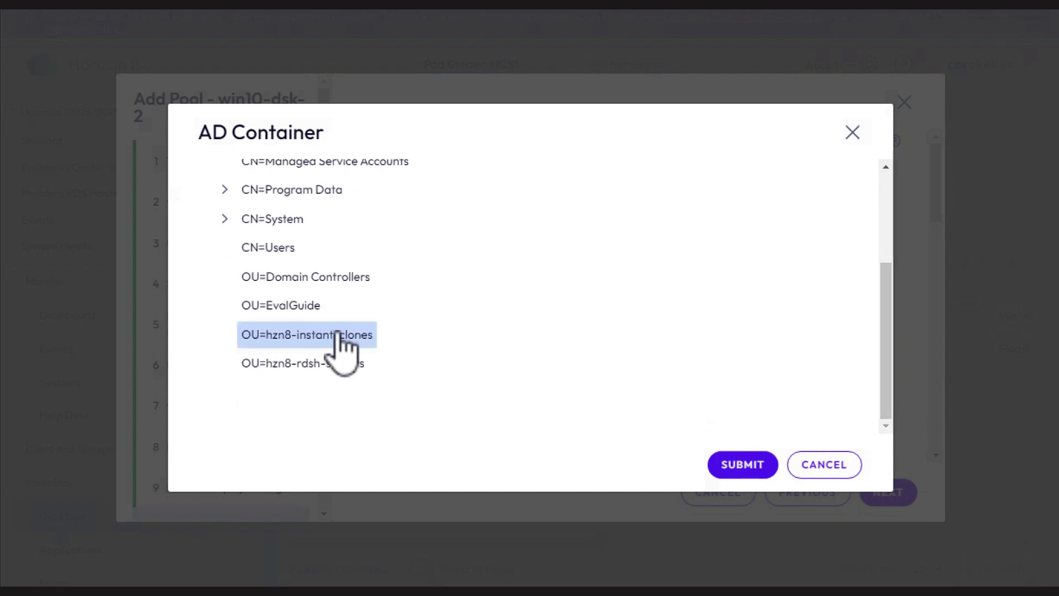
{"action": "left_click", "coordinate": [743, 465]}
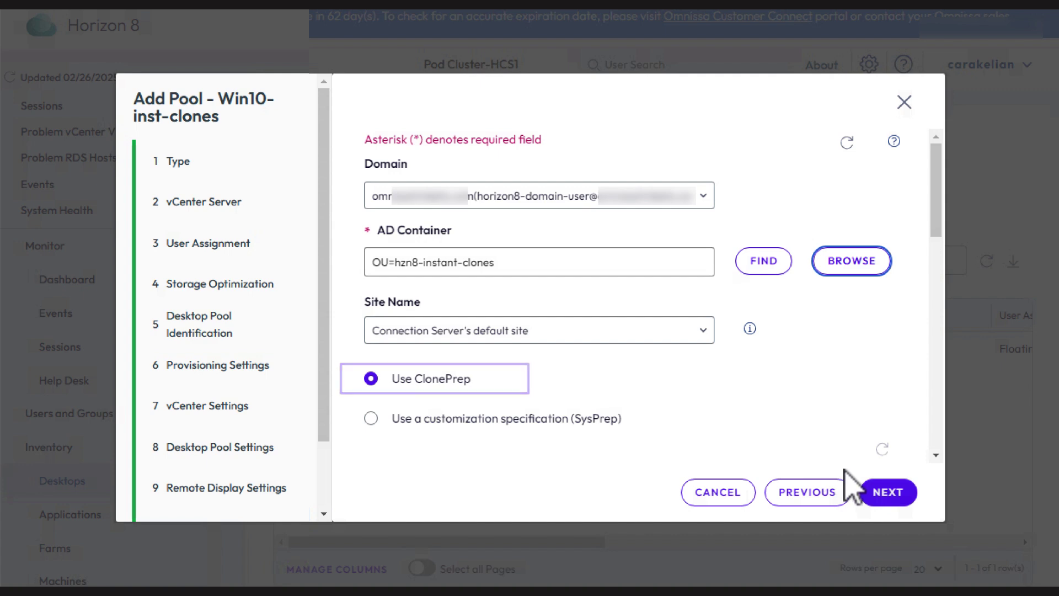
{"action": "left_click", "coordinate": [888, 491]}
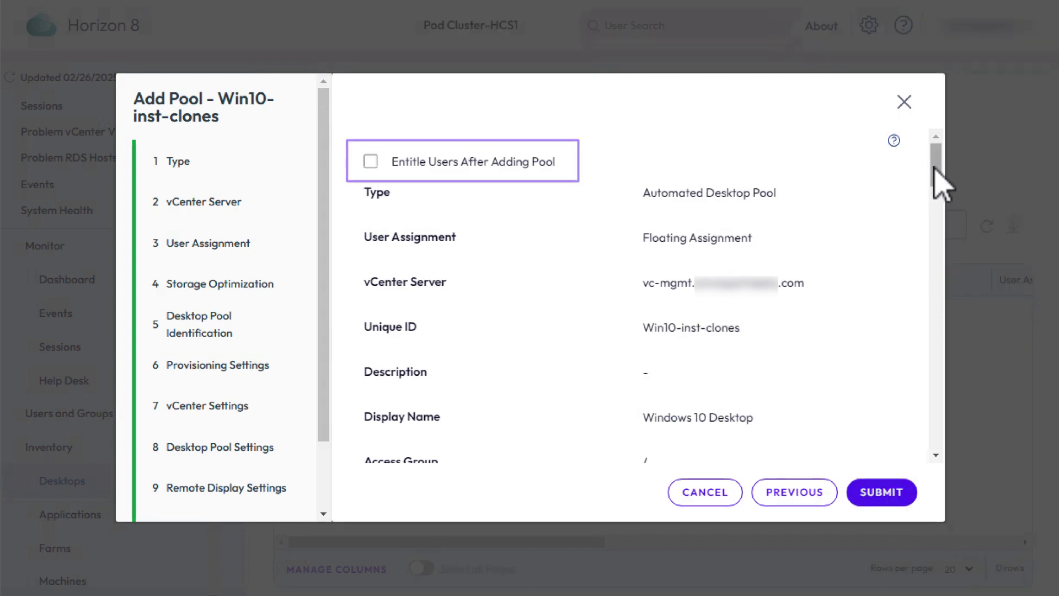
- Review the summary, submit the Win10-inst-clones pool, and dismiss the confirmation
{"action": "left_click_drag", "start_coordinate": [934, 189], "coordinate": [943, 320]}
{"action": "left_click_drag", "start_coordinate": [944, 332], "coordinate": [952, 451]}
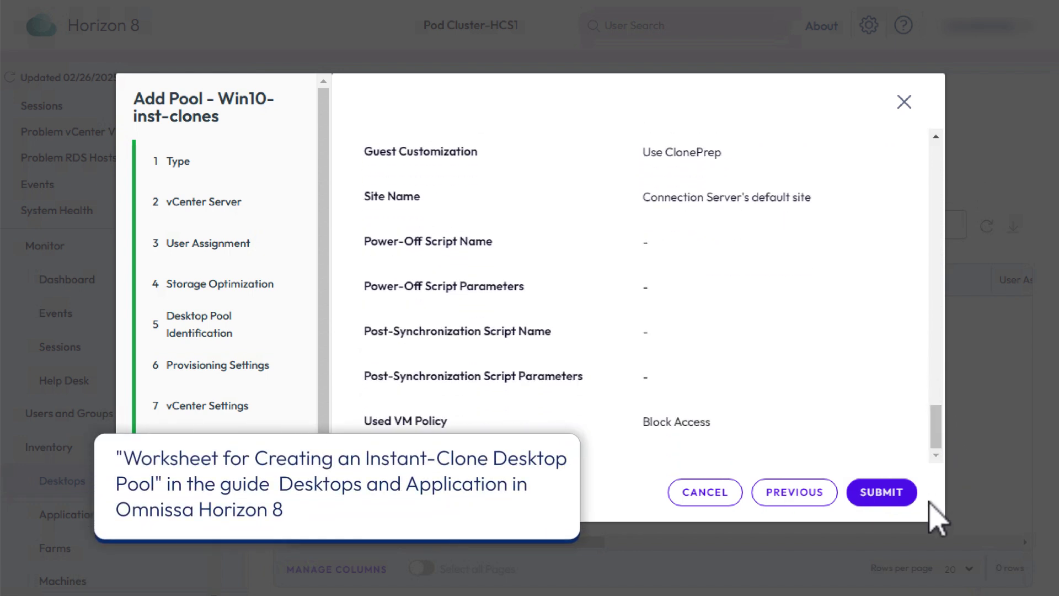
{"action": "left_click", "coordinate": [881, 492]}
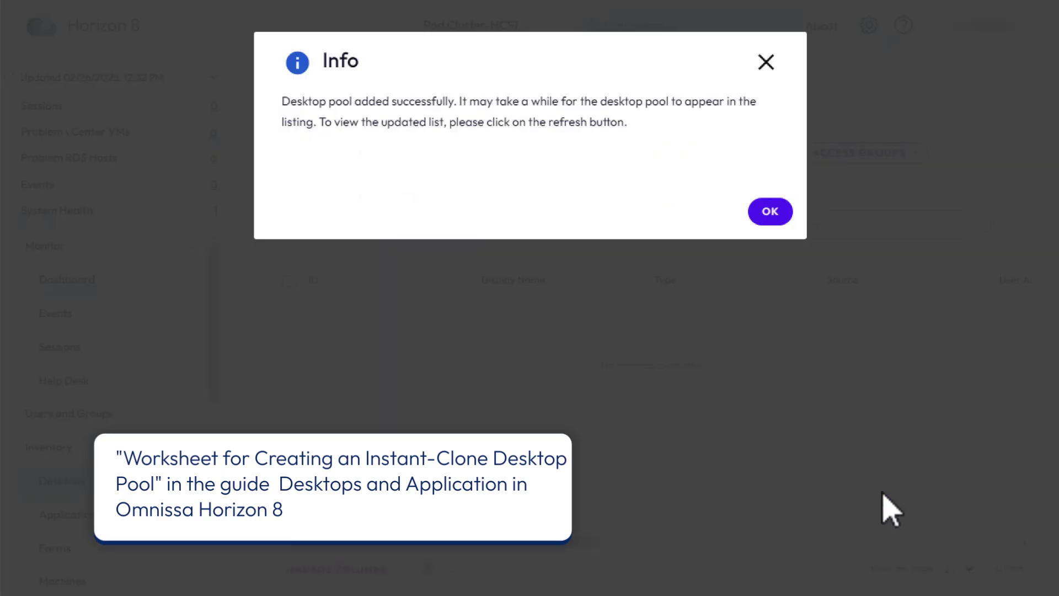
{"action": "left_click", "coordinate": [775, 215]}
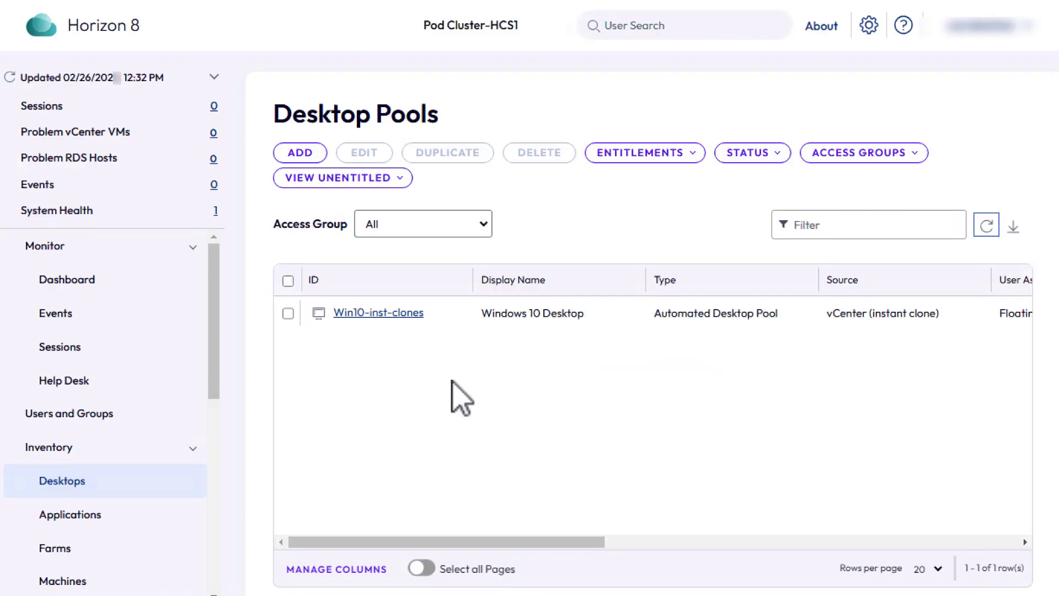
- Open the Win10-inst-clones summary and check the Win10-image state shows Published
{"action": "left_click", "coordinate": [407, 312]}
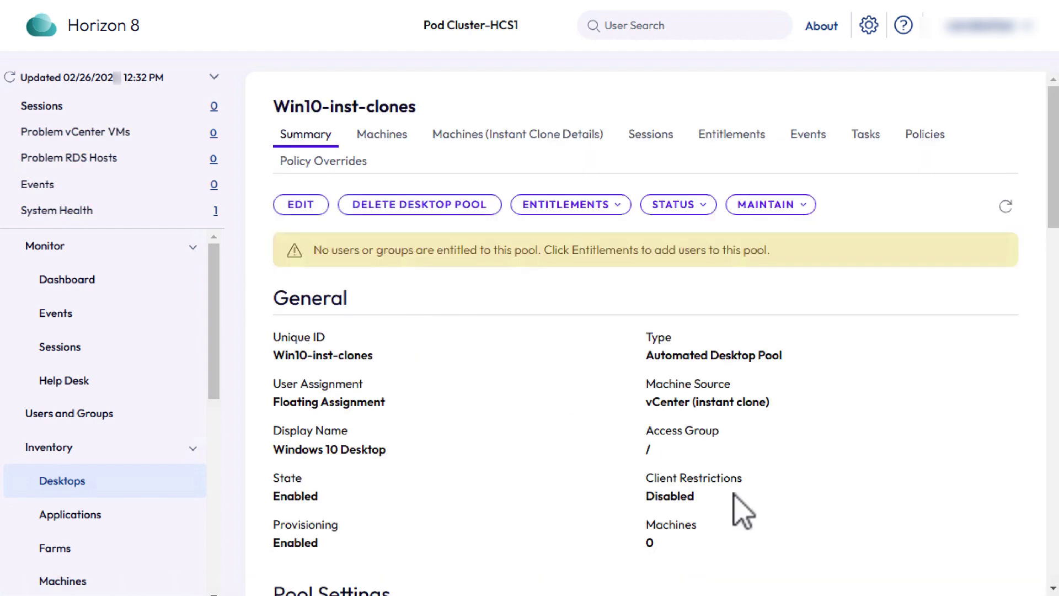
{"action": "left_click_drag", "start_coordinate": [1053, 223], "coordinate": [1053, 587]}
{"action": "left_click_drag", "start_coordinate": [1054, 496], "coordinate": [1054, 471]}
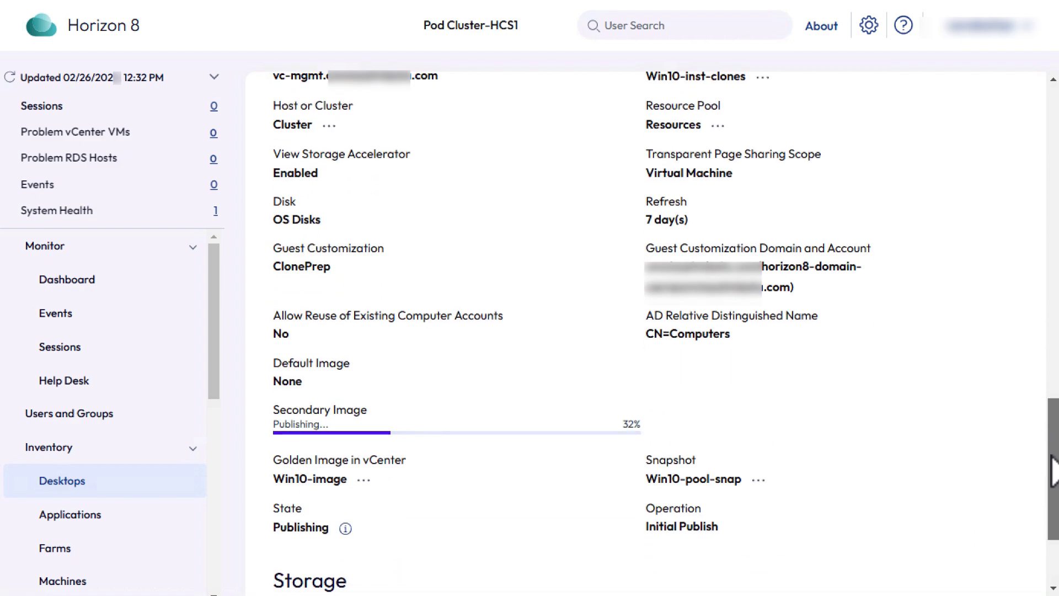
{"action": "scroll", "coordinate": [610, 220], "scroll_direction": "down", "scroll_amount": 3}
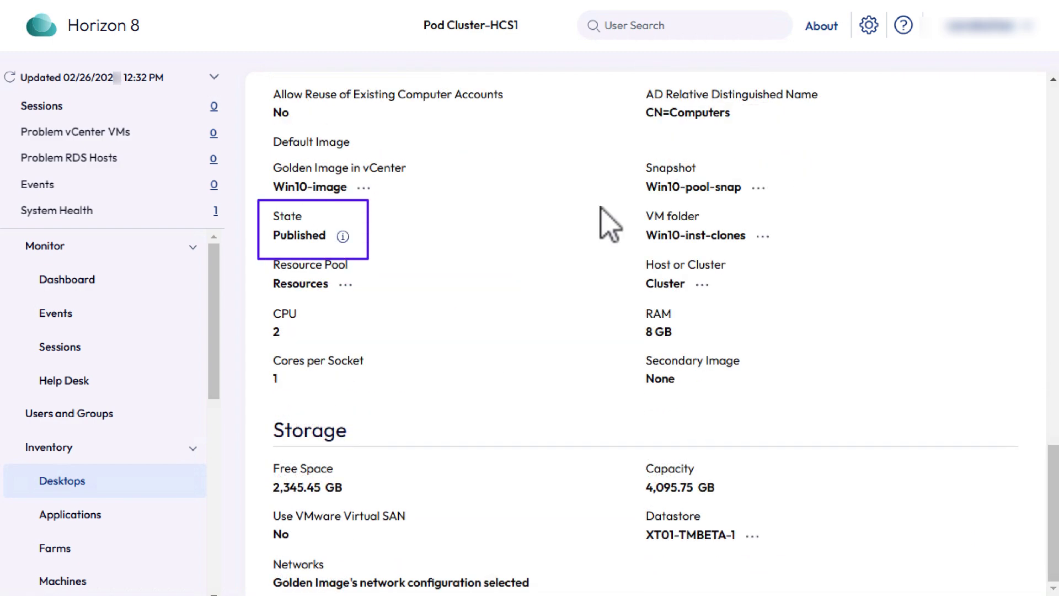
{"action": "left_click_drag", "start_coordinate": [1028, 539], "coordinate": [1000, 187]}
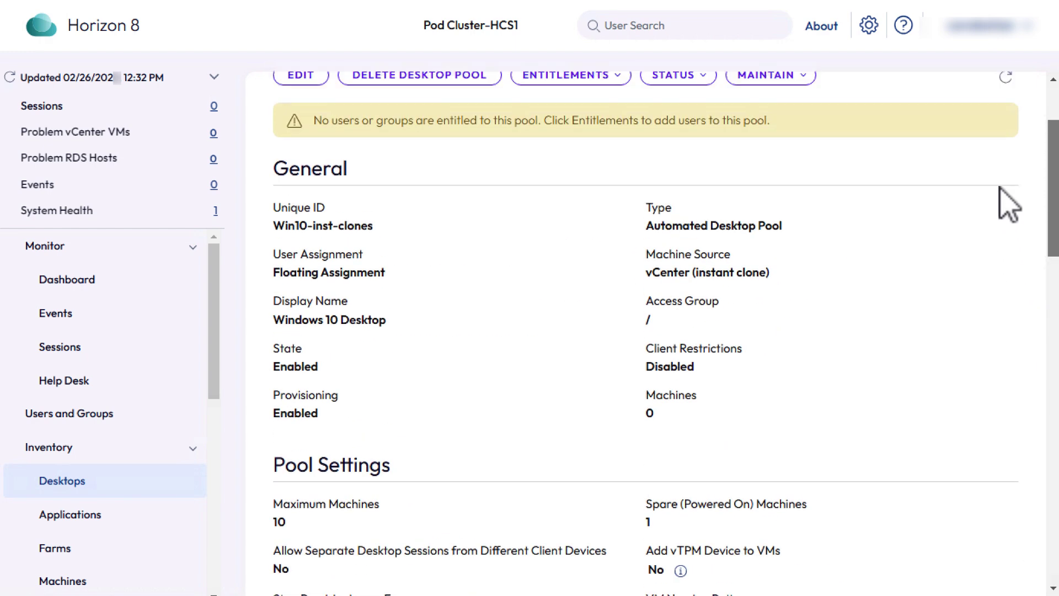
{"action": "scroll", "coordinate": [982, 188], "scroll_direction": "up", "scroll_amount": 2}
- Show the pool's machines and check w10-hzn8-1 has status Available
{"action": "left_click", "coordinate": [385, 136]}
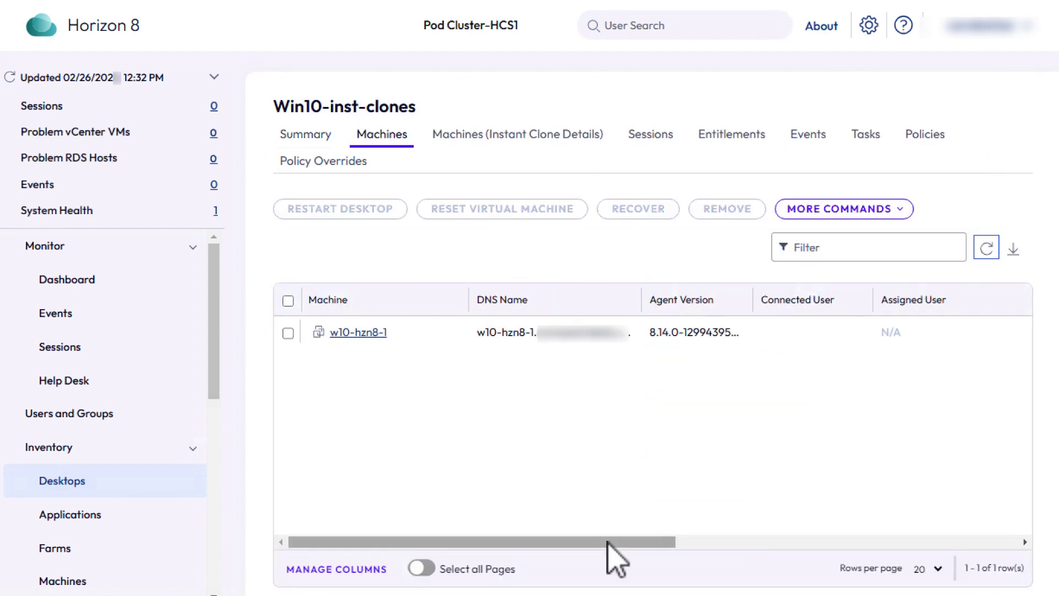
{"action": "left_click_drag", "start_coordinate": [607, 541], "coordinate": [990, 533]}
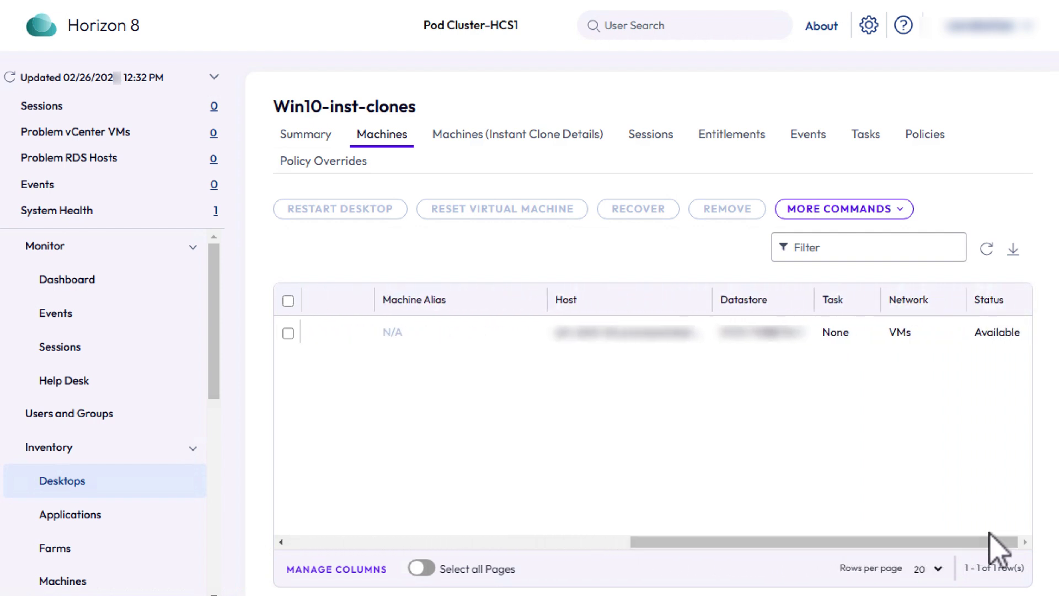